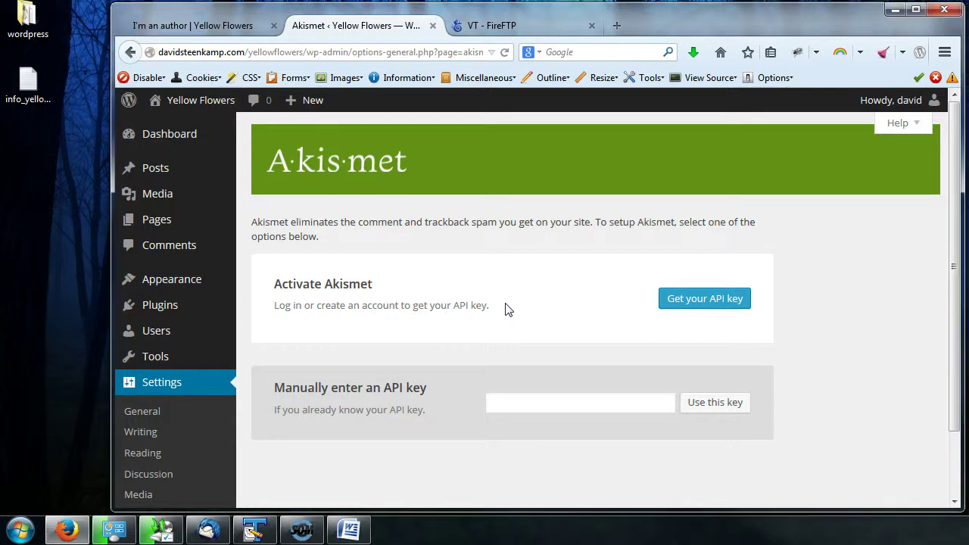
Search the plugin directory for "backupwordpress" from the page for adding new plugins
scroll(506, 308, down, 2)
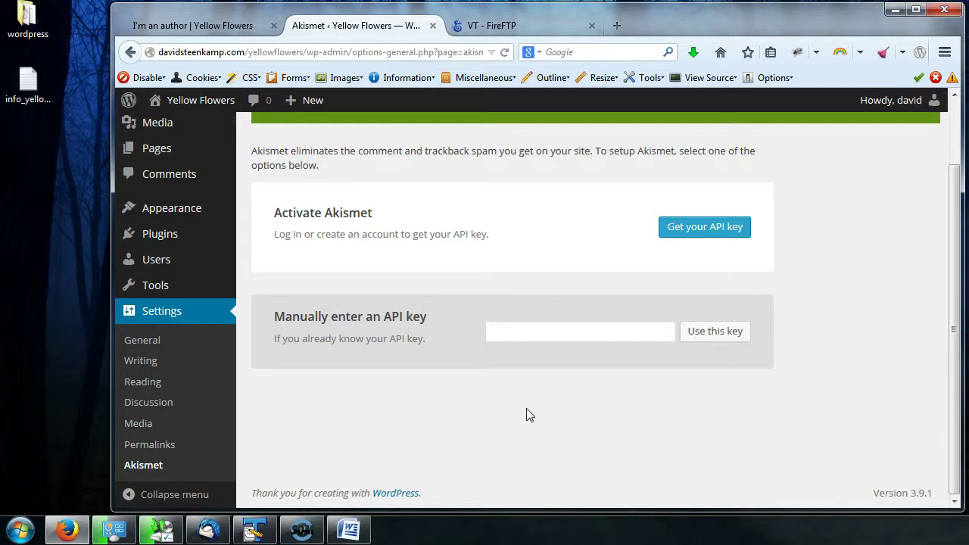
mouse_move(162, 293)
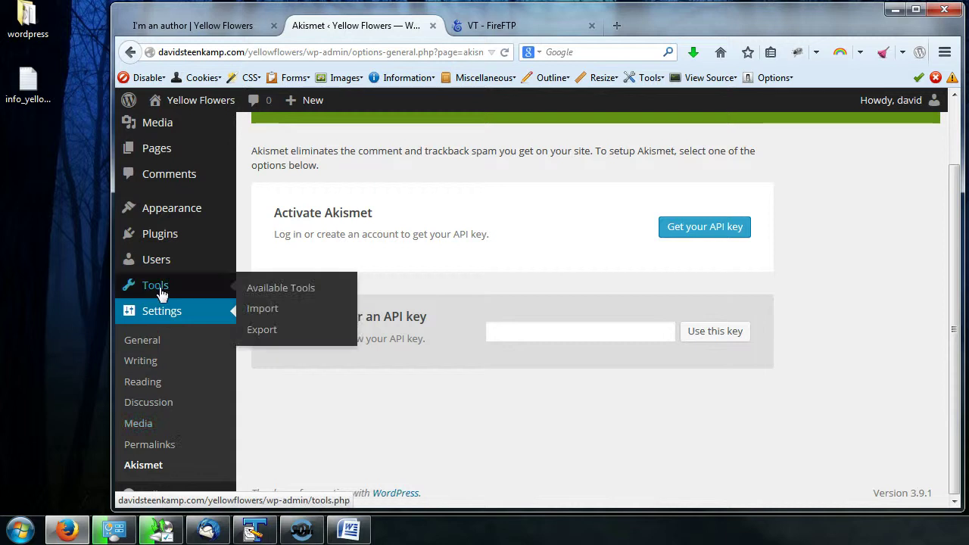
mouse_move(174, 242)
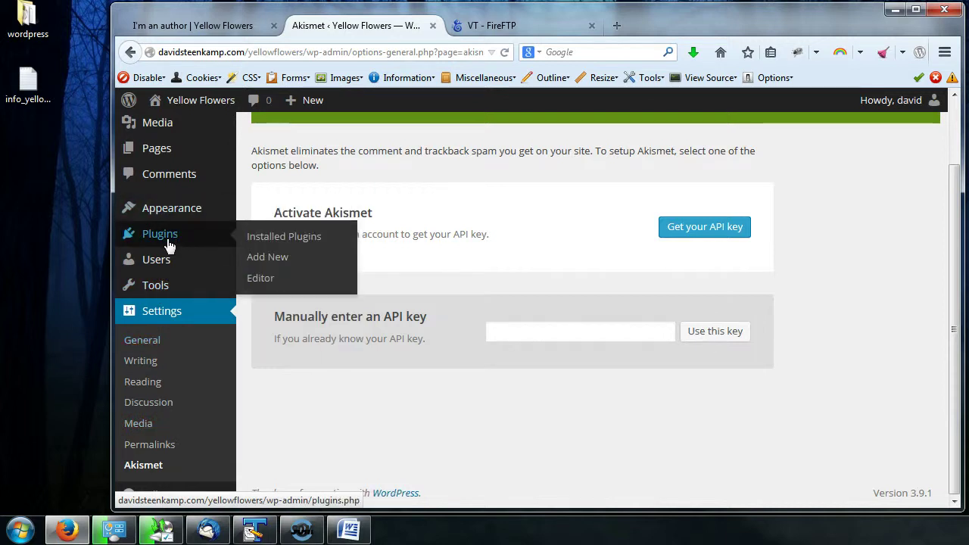
click(275, 262)
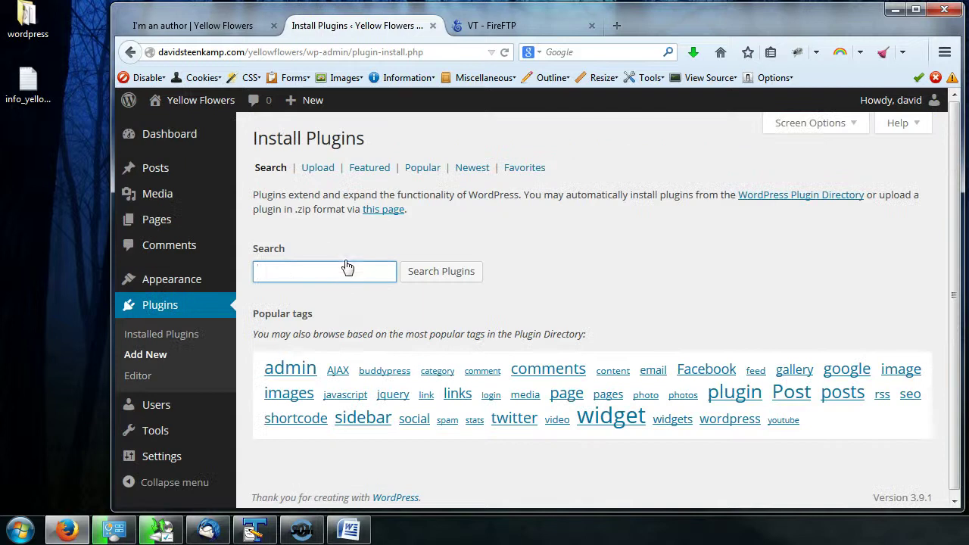
click(291, 270)
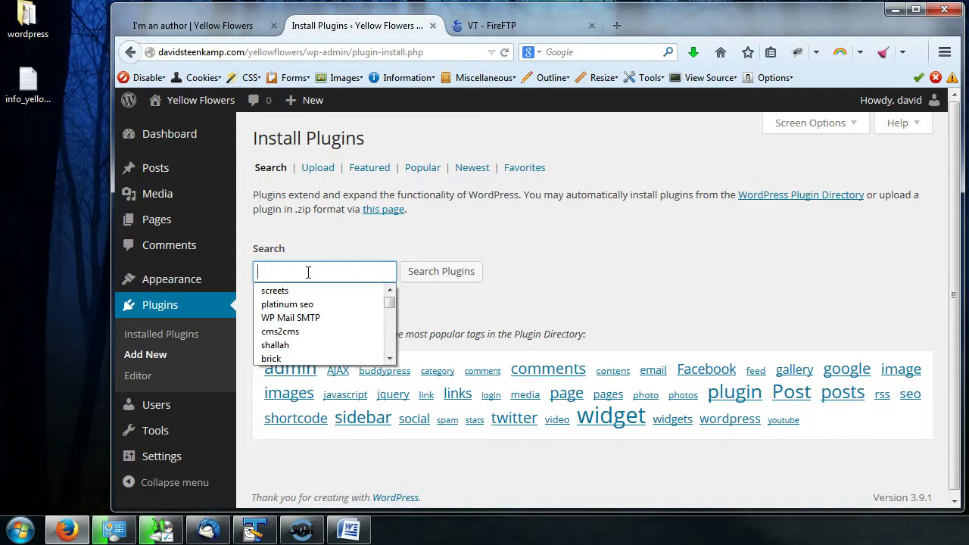
text(backup)
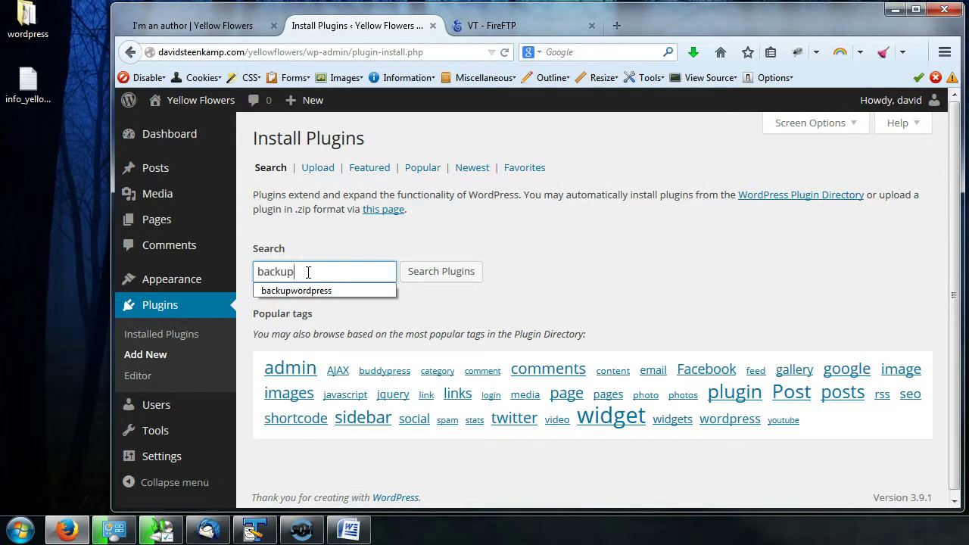
text(wordpress)
click(514, 247)
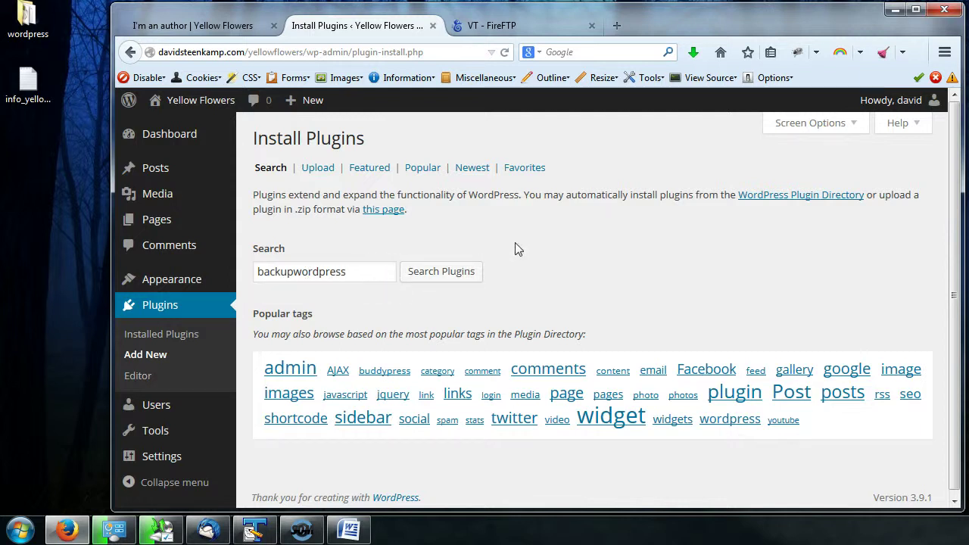
click(440, 273)
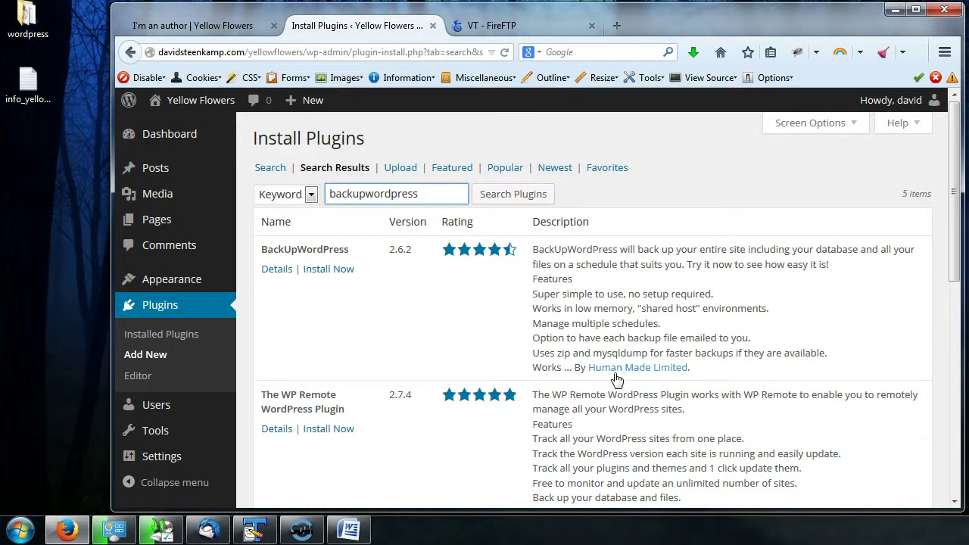
Install the BackUpWordPress plugin by Human Made Limited and activate it
drag(700, 374, 586, 373)
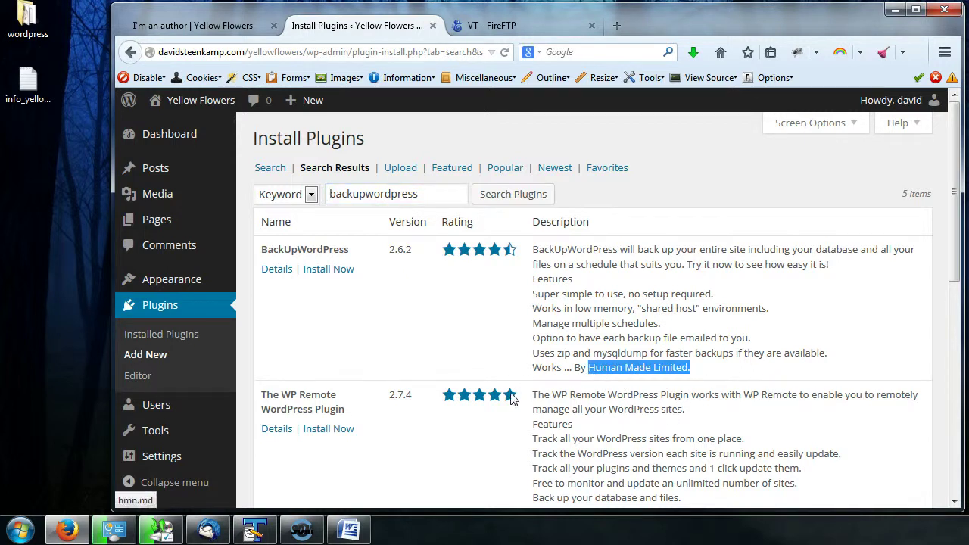
click(598, 307)
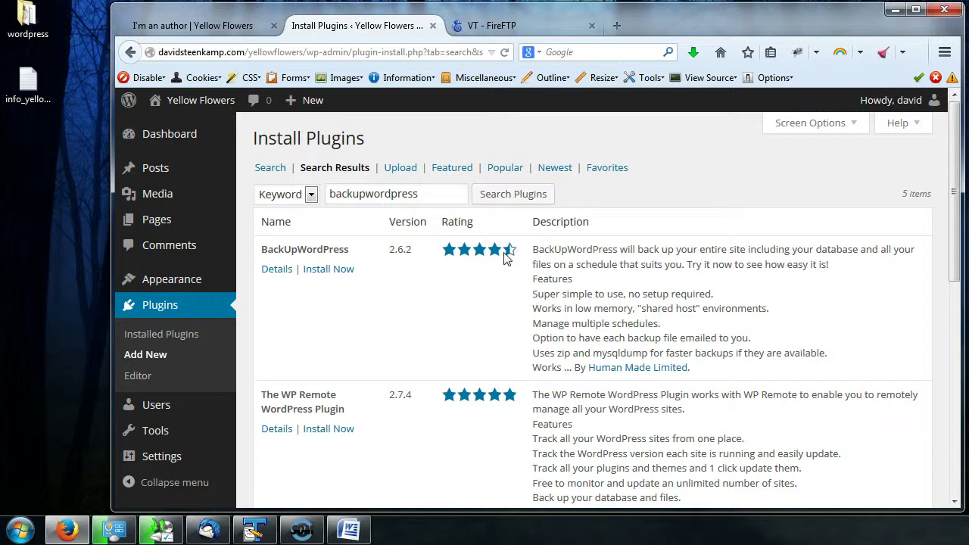
click(330, 270)
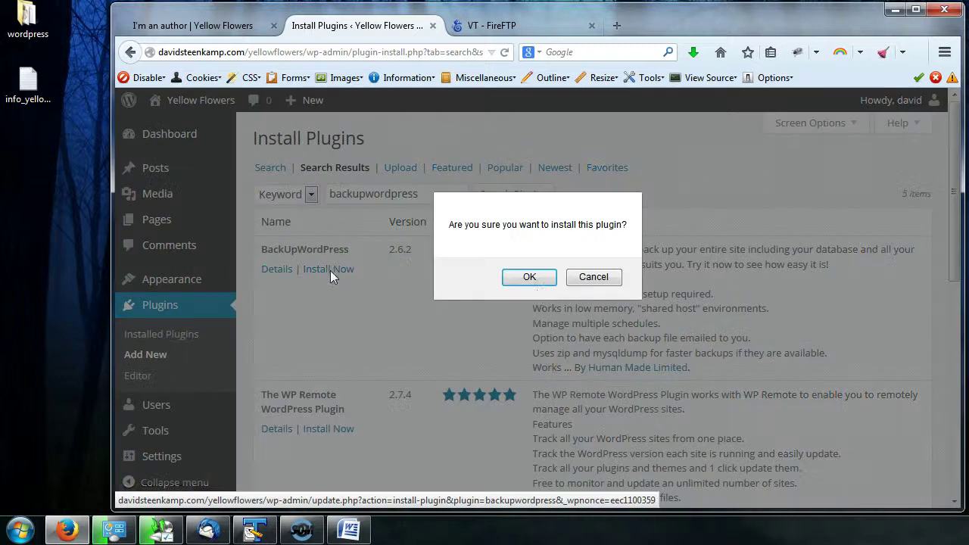
click(530, 280)
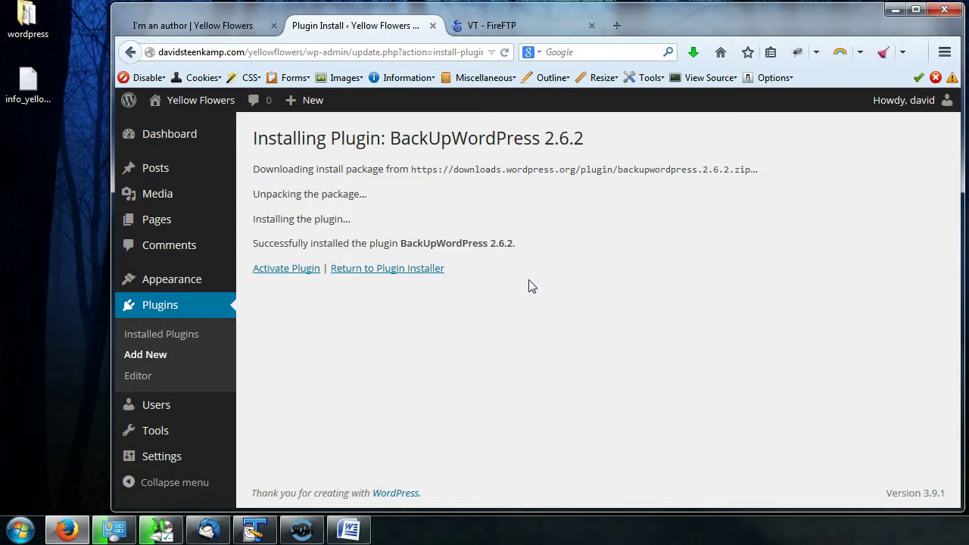
click(291, 270)
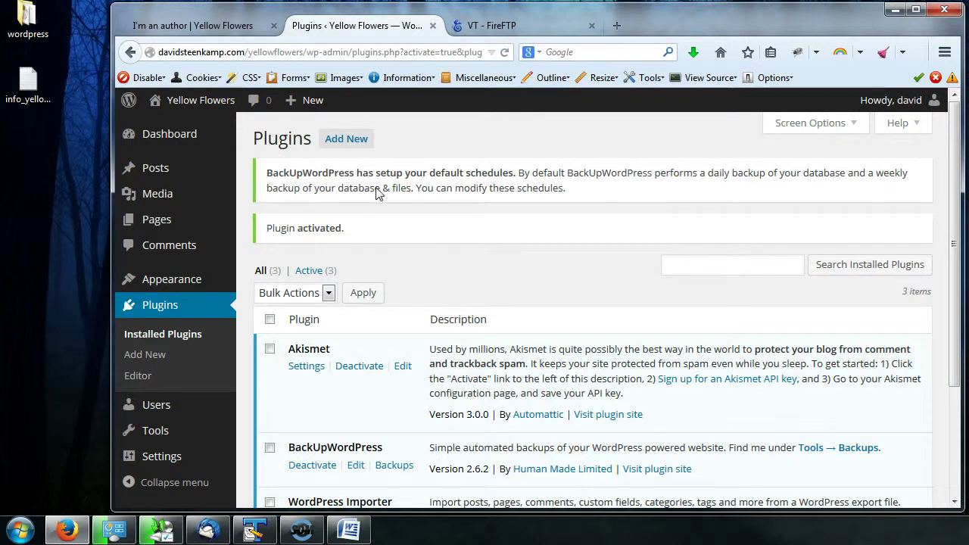
Review the default backup schedule notice and the BackUpWordPress entry in the installed plugins list
double_click(402, 189)
mouse_move(171, 205)
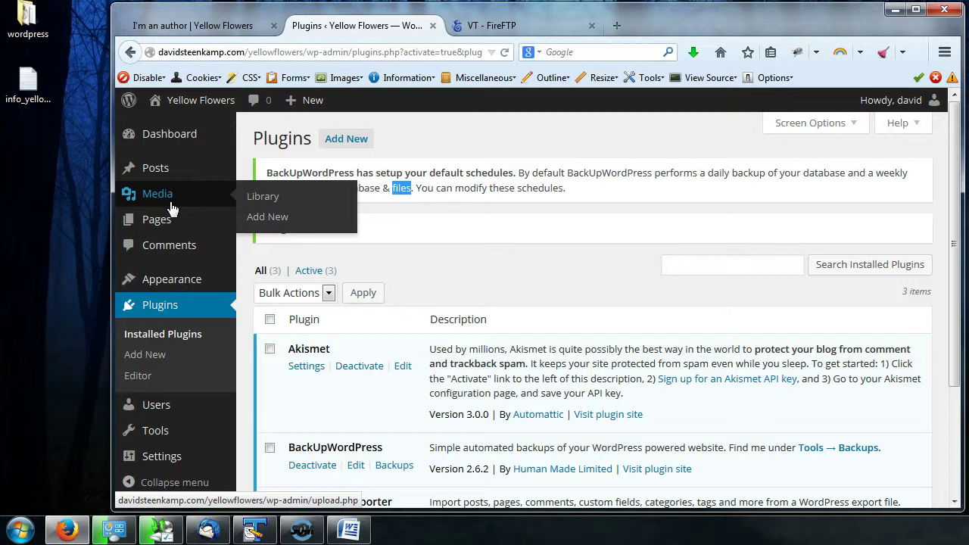
click(442, 191)
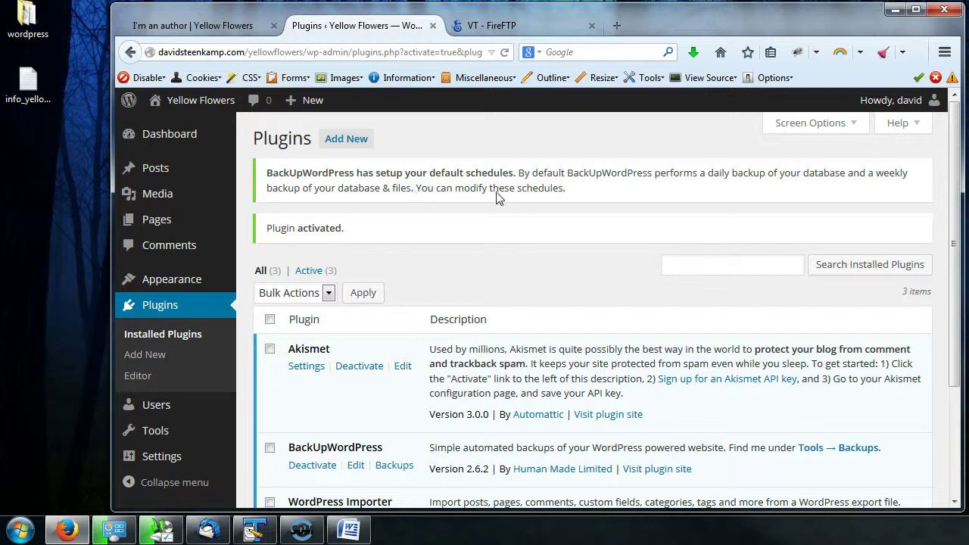
scroll(497, 197, down, 3)
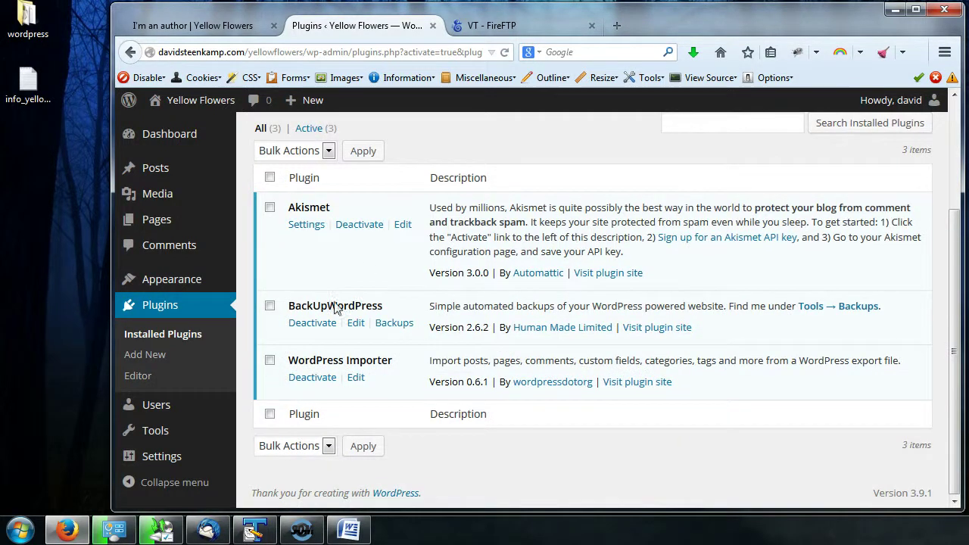
click(153, 340)
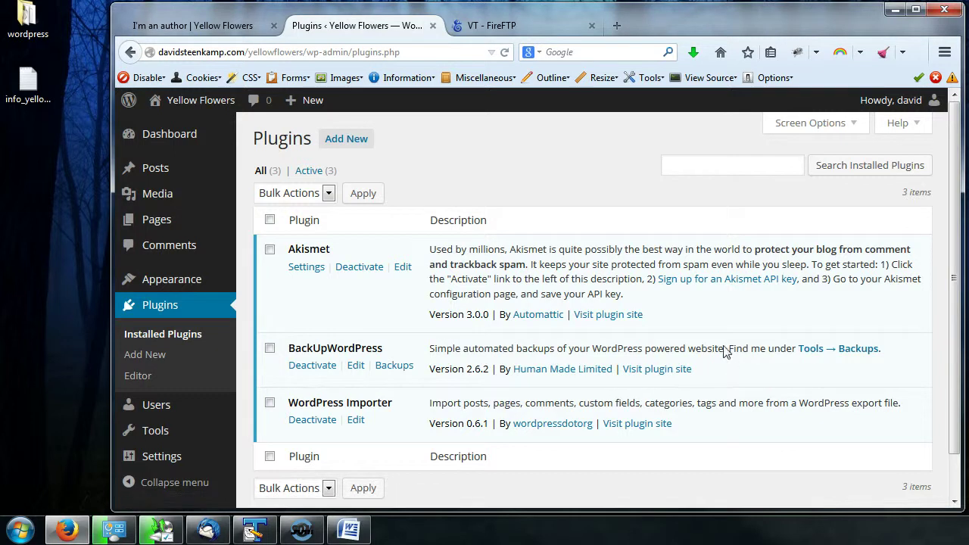
drag(731, 350, 890, 362)
click(894, 372)
Open the Manage Backups page and run the Database Daily backup immediately
mouse_move(169, 441)
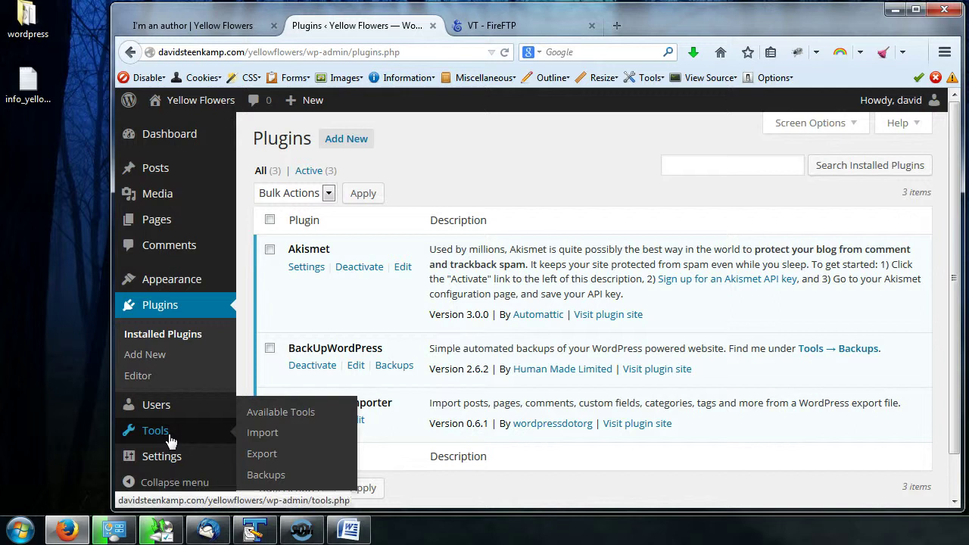
click(275, 482)
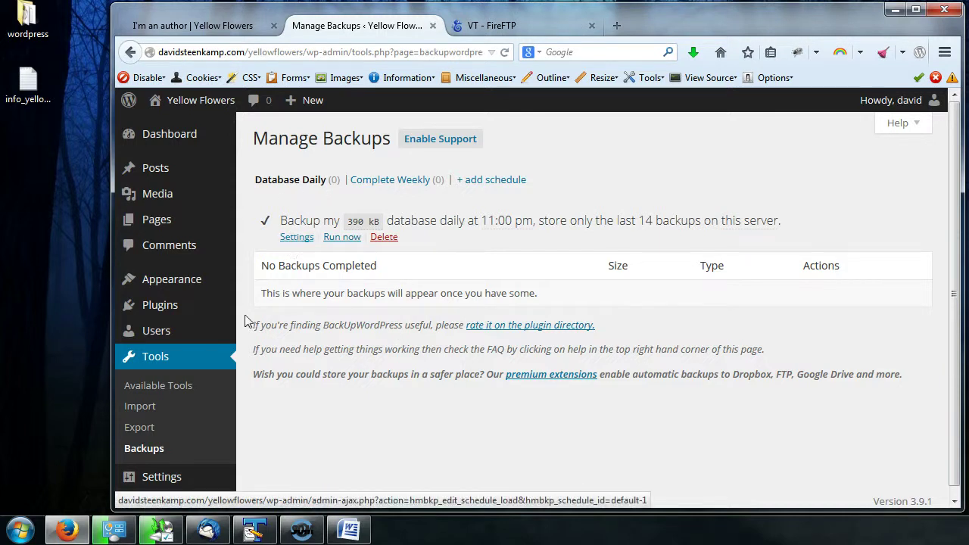
click(345, 239)
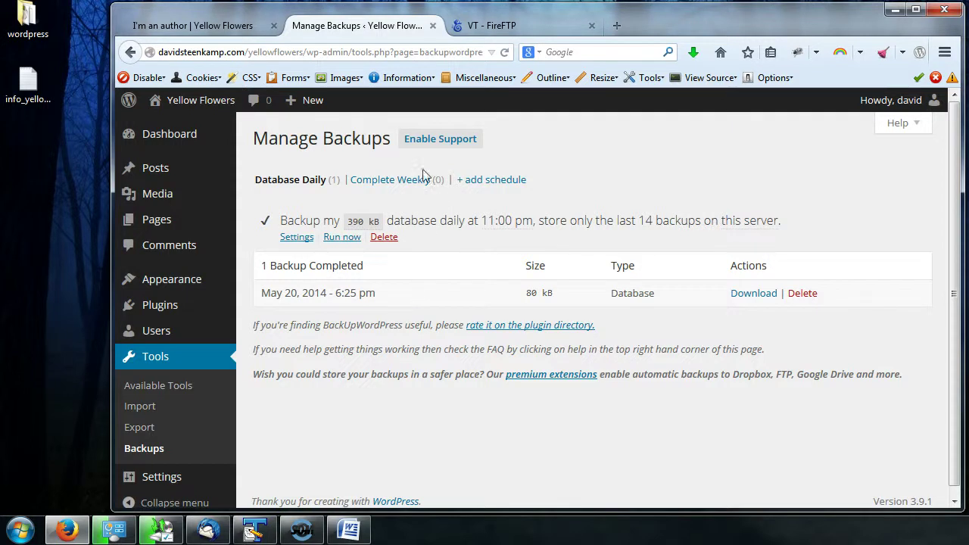
Run the Complete Weekly backup immediately, and return to the Database Daily schedule
click(413, 185)
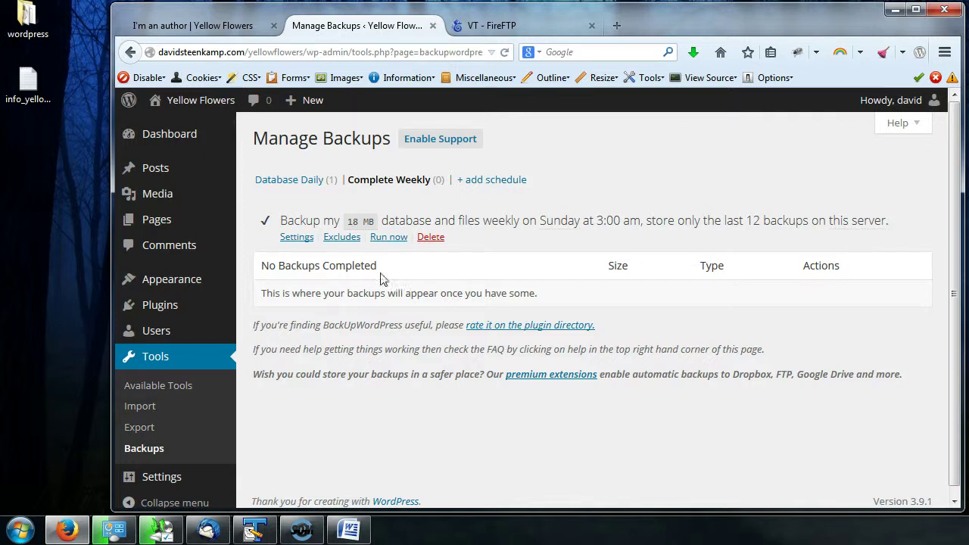
click(389, 237)
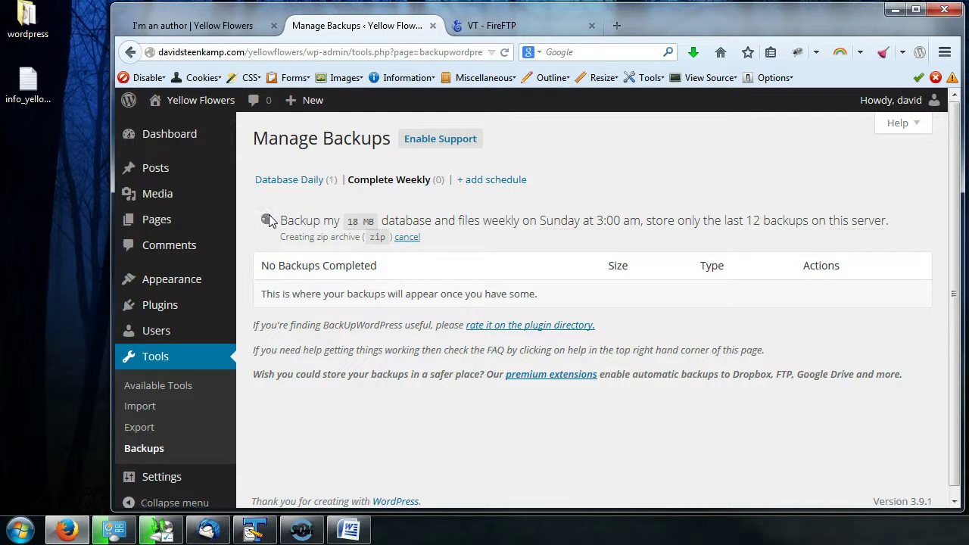
click(302, 188)
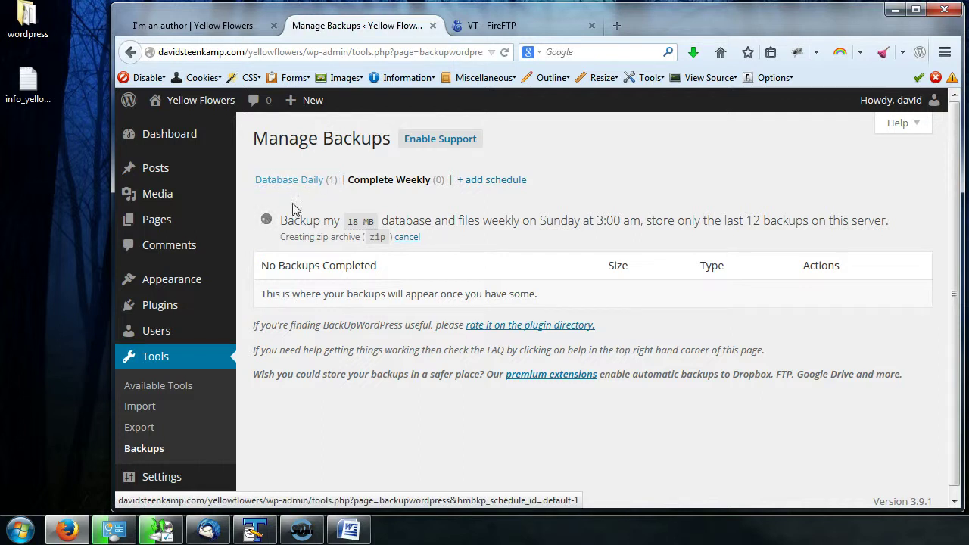
click(307, 182)
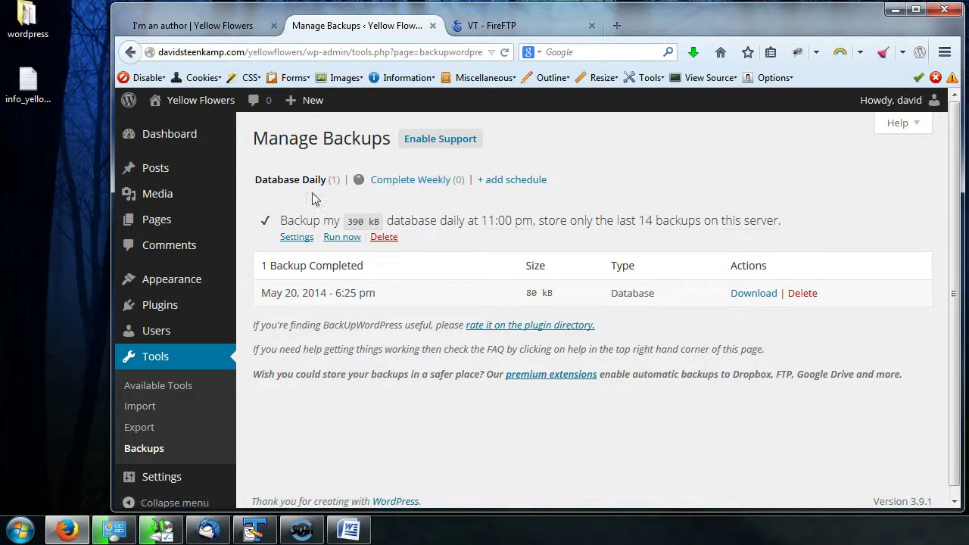
drag(343, 285, 334, 337)
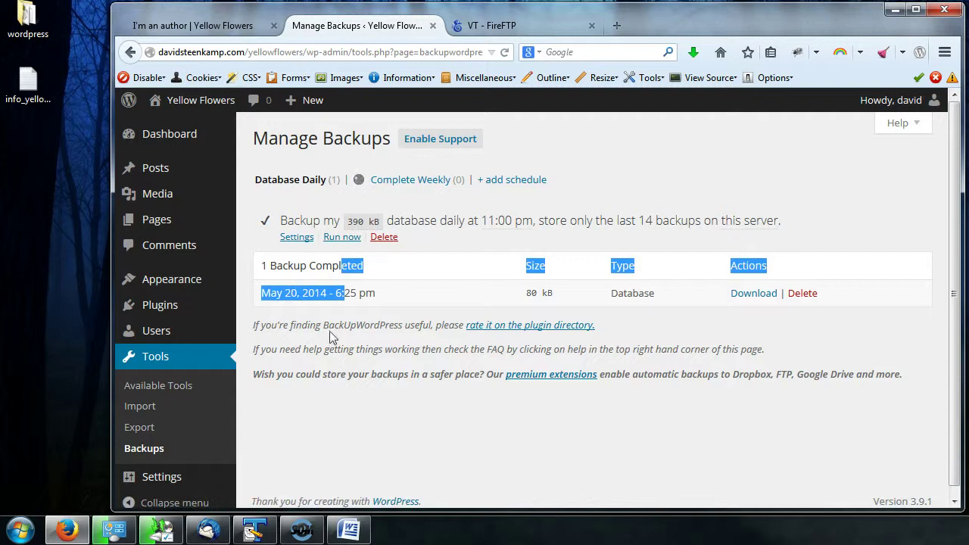
click(370, 302)
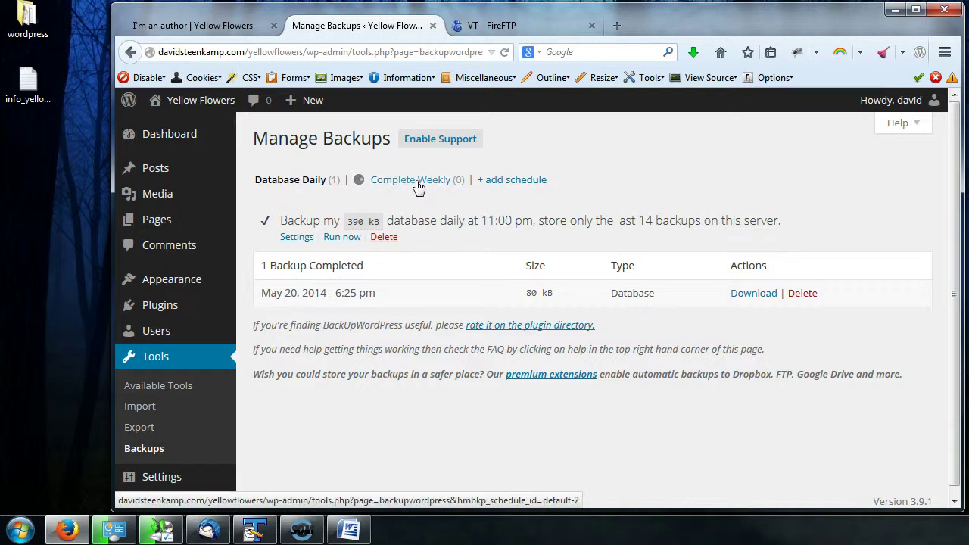
In the Database Daily schedule settings, keep the schedule at Once Daily and set the start time to 23 hours 30 minutes
click(298, 238)
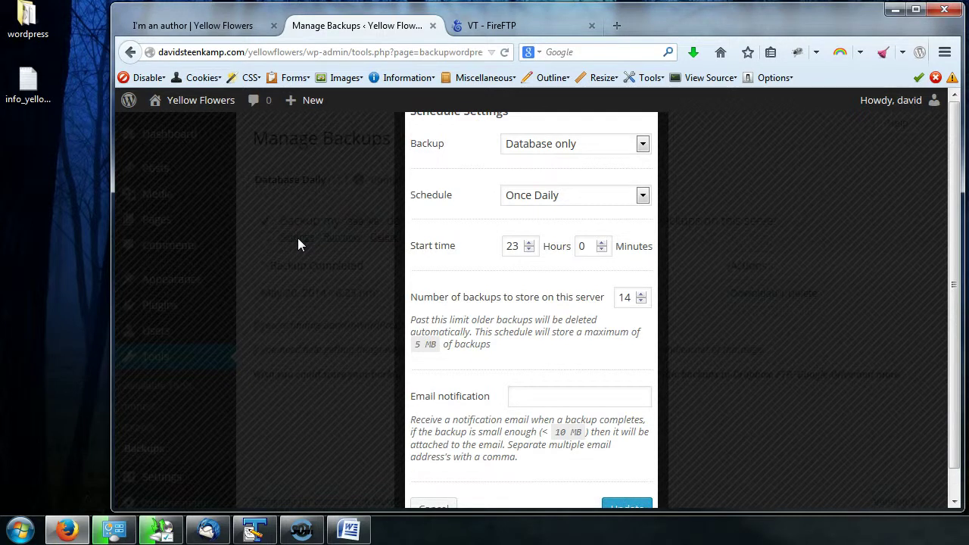
click(642, 197)
click(572, 262)
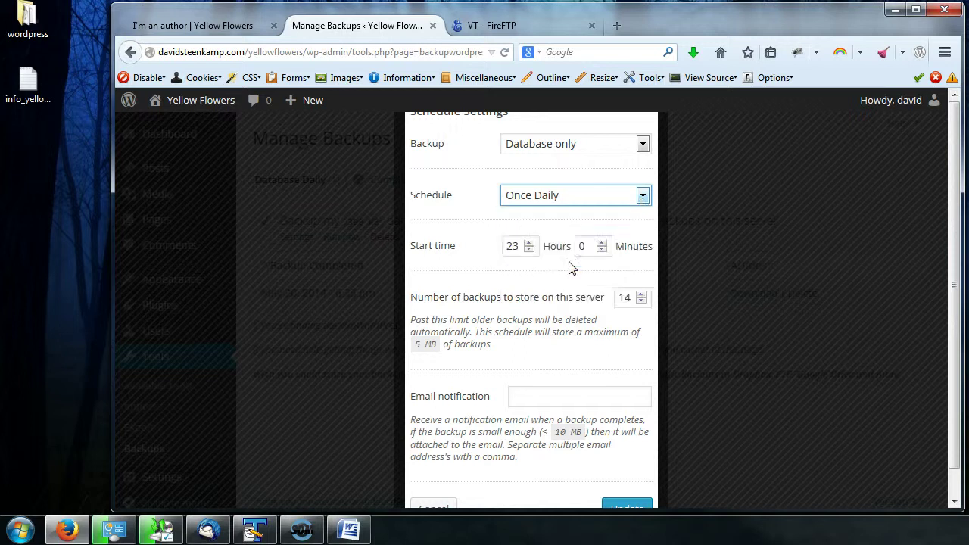
click(513, 249)
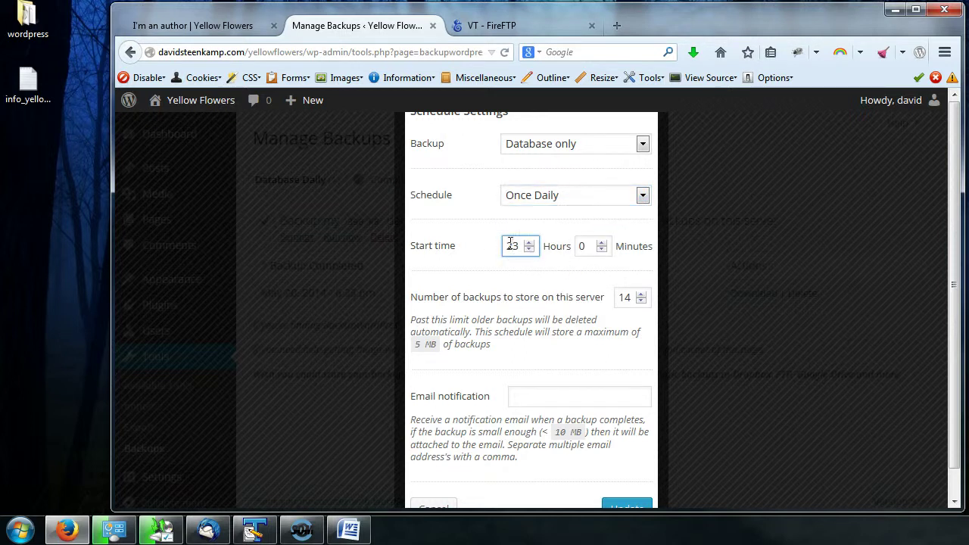
drag(510, 249, 519, 246)
key(Tab)
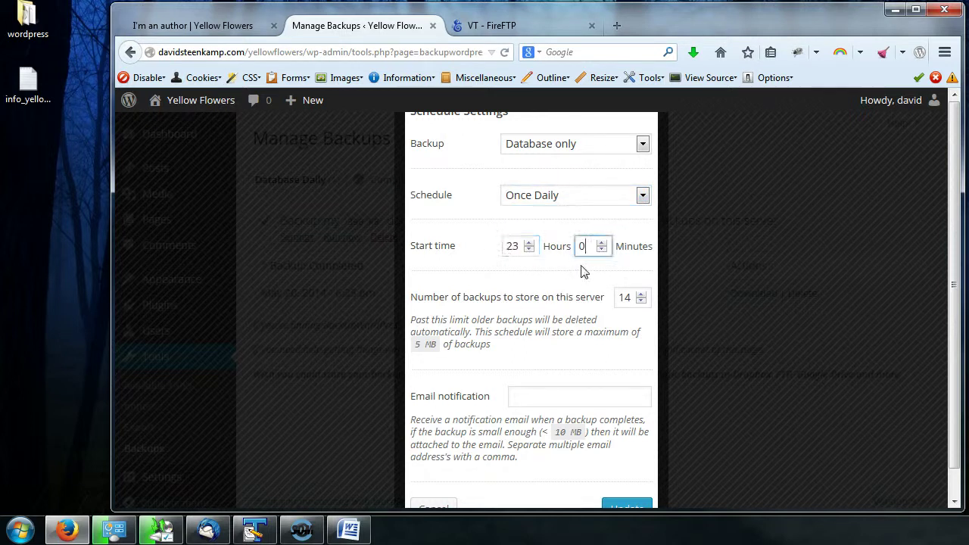
text(30)
Set the number of backups to store on the server to 10, leave email notification empty, and save the schedule settings
drag(641, 302, 627, 324)
click(505, 350)
scroll(537, 338, down, 1)
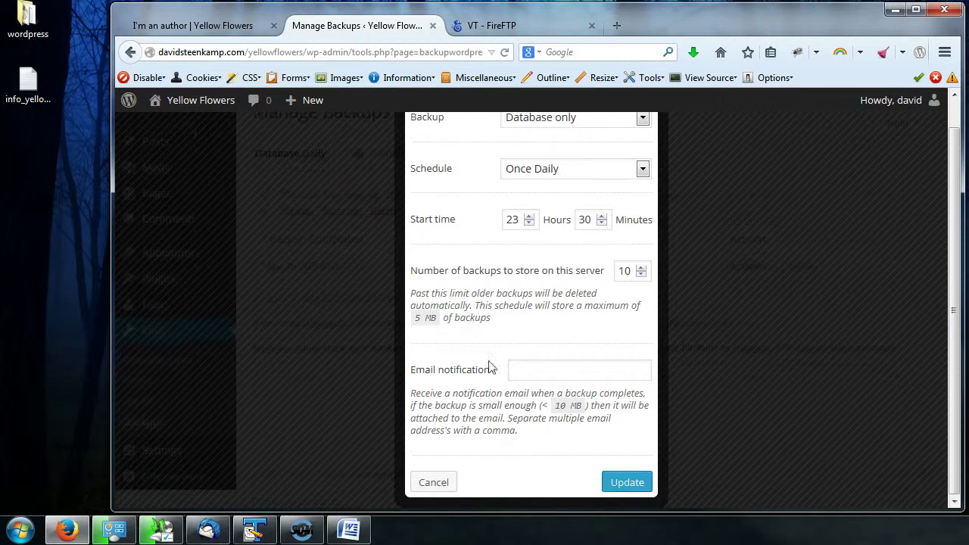
click(534, 373)
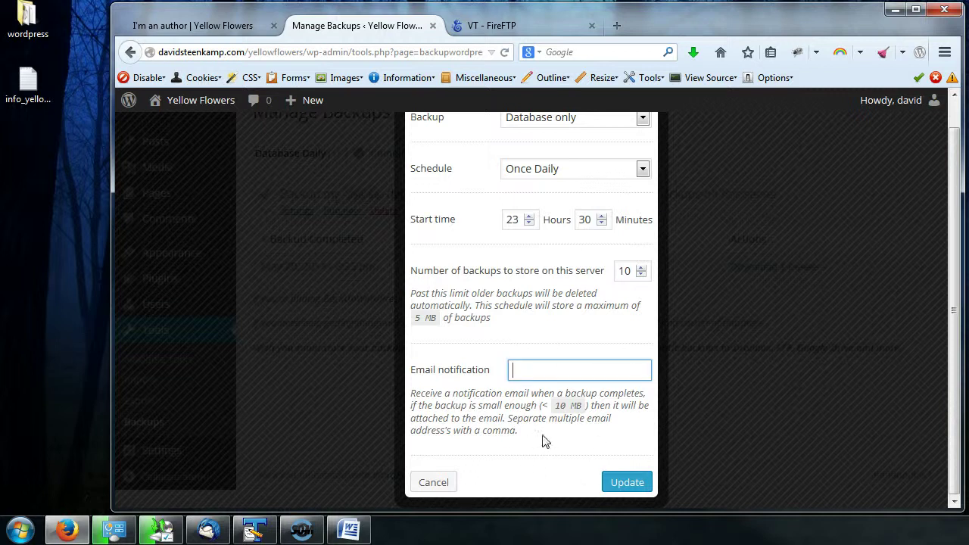
click(624, 487)
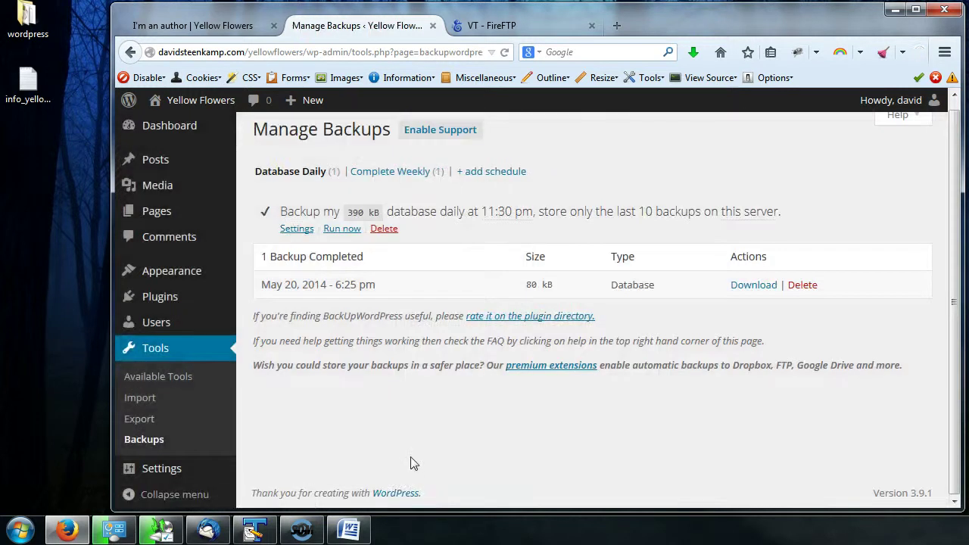
drag(282, 213, 539, 216)
click(477, 219)
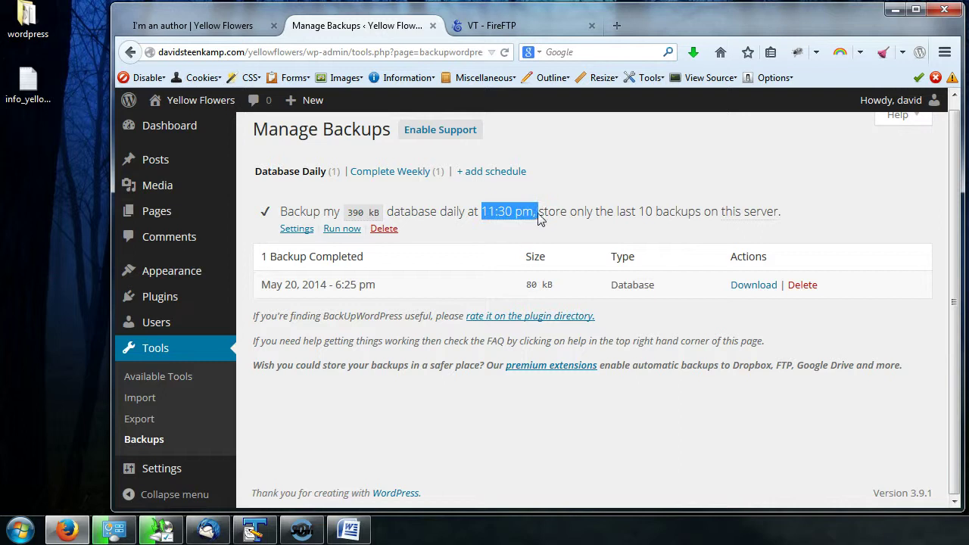
click(456, 282)
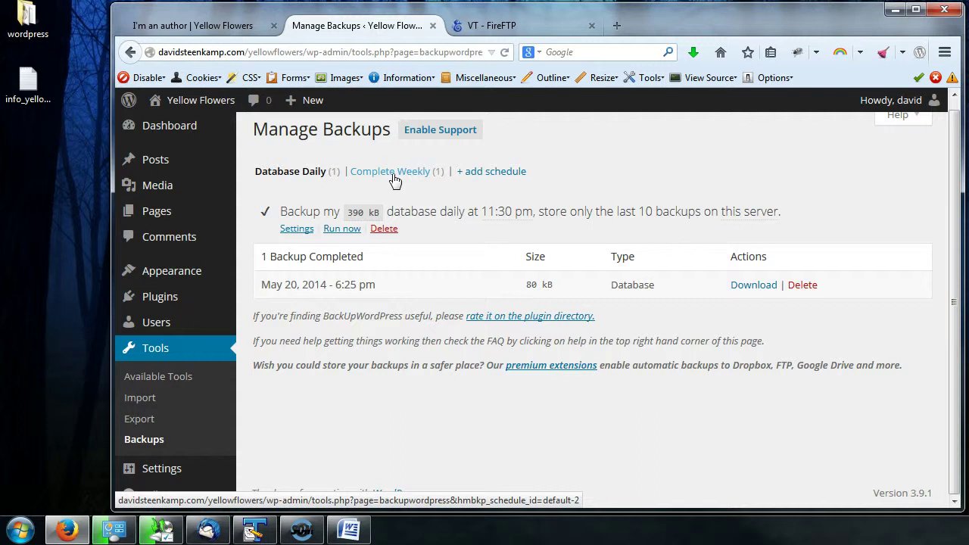
Run the Database Daily backup once more, and open the settings of the Complete Weekly schedule
click(348, 231)
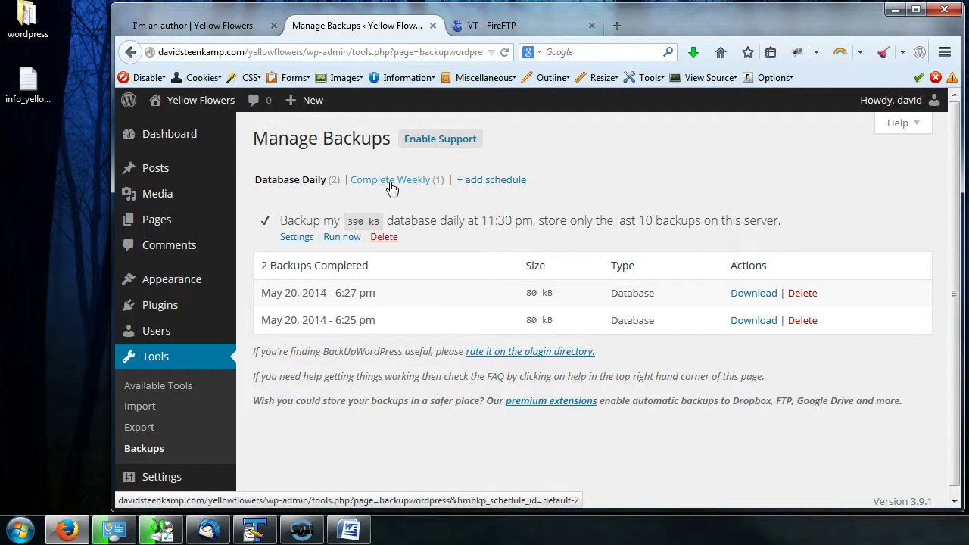
click(391, 181)
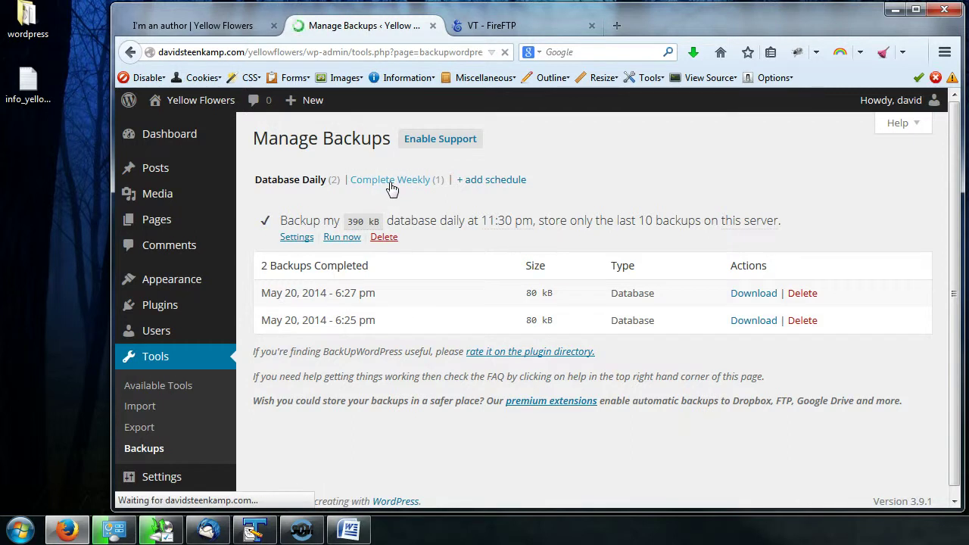
click(297, 238)
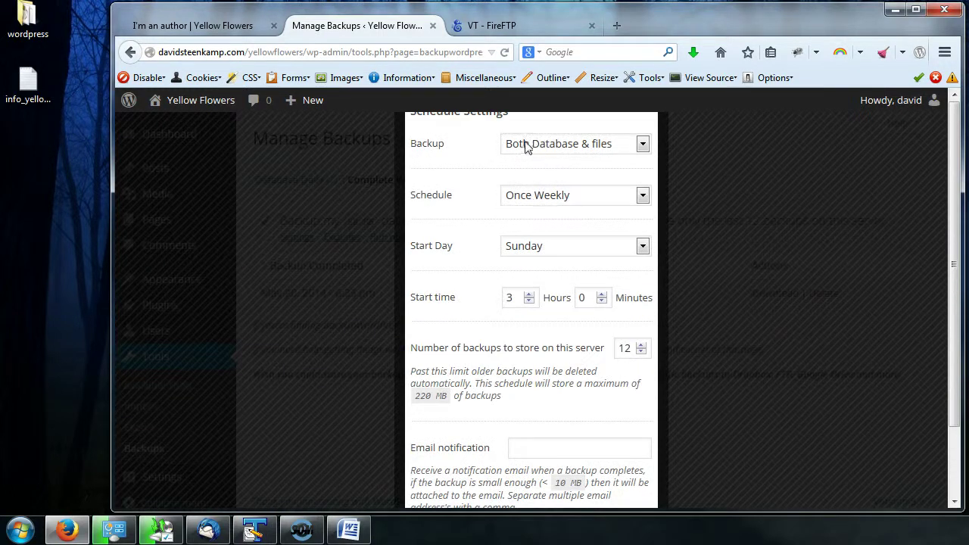
In the Complete Weekly settings, keep the backup type at Both Database & files and the start day at Sunday
click(645, 145)
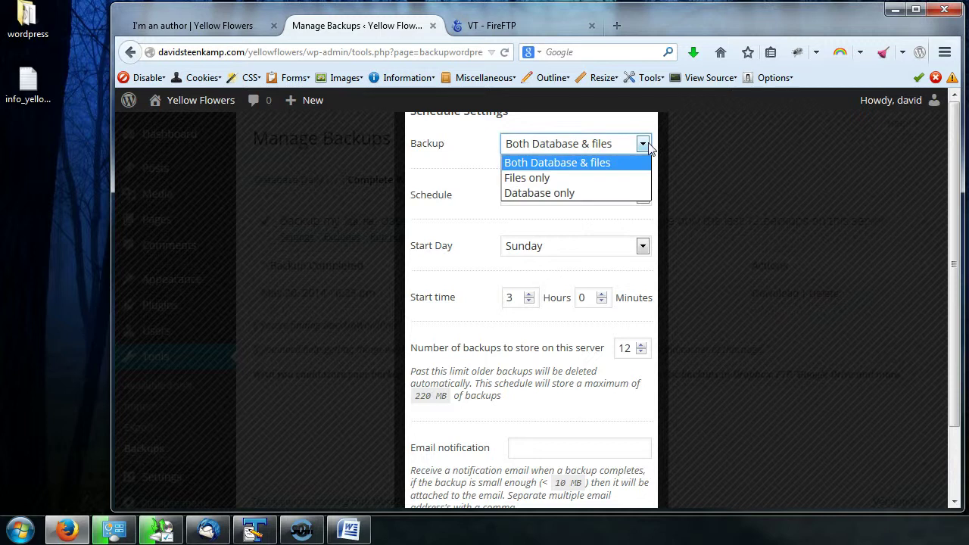
click(558, 168)
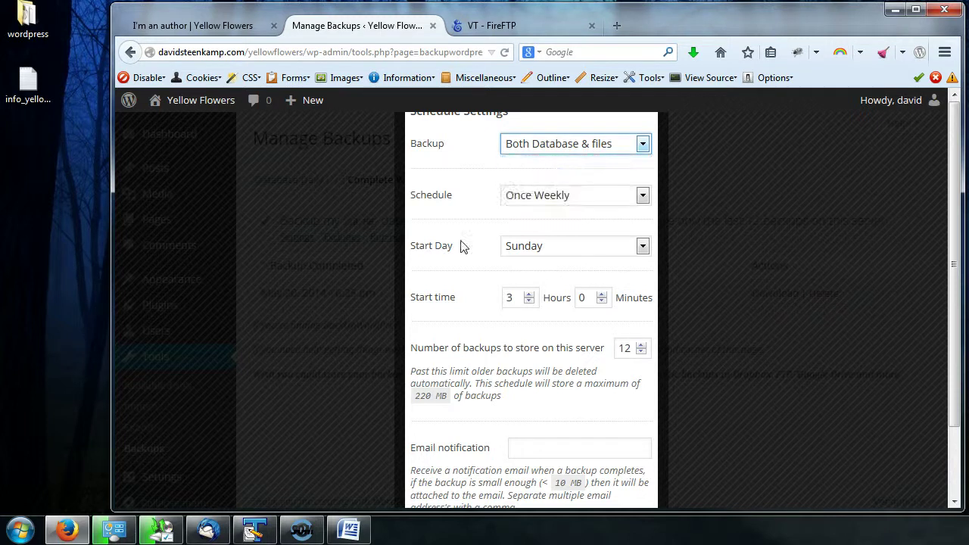
click(641, 247)
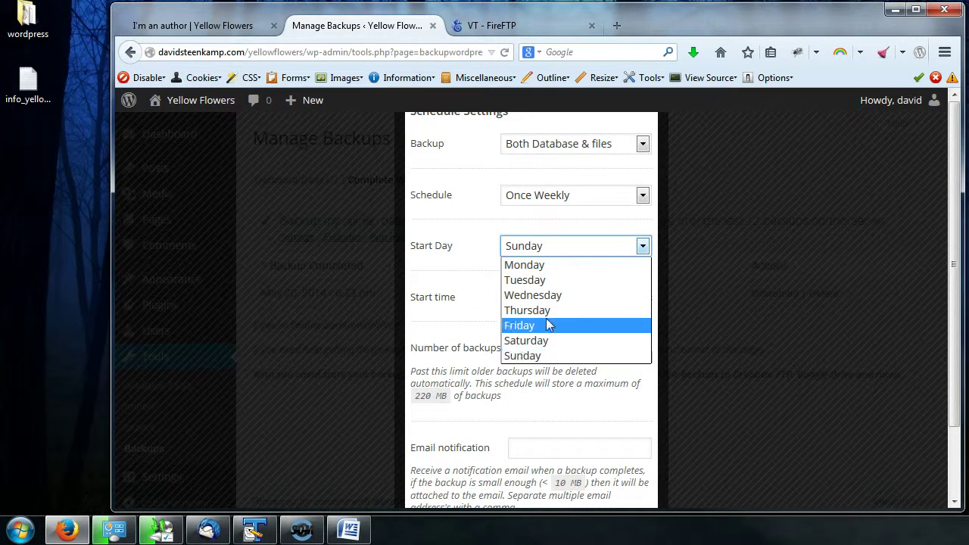
click(536, 357)
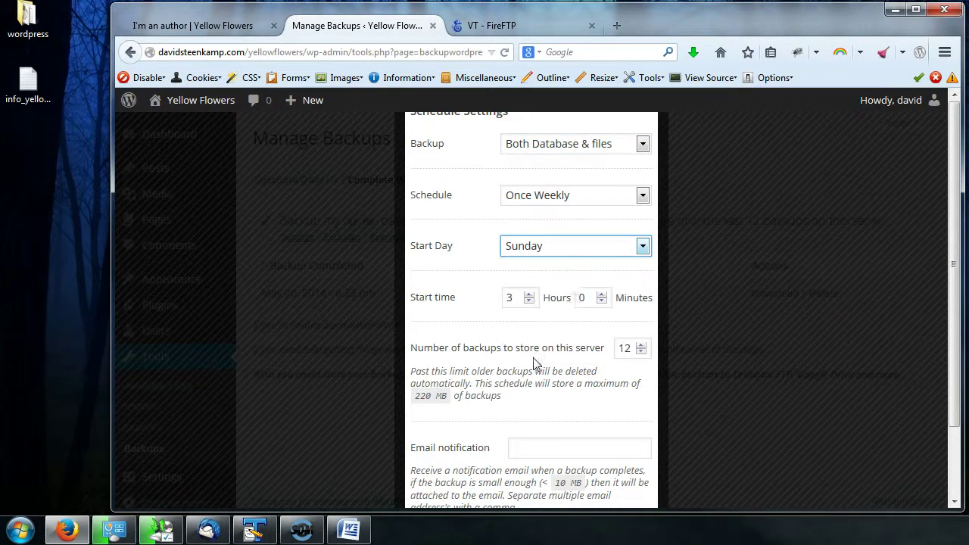
Set the Complete Weekly schedule's start time to 23 hours 45 minutes
click(512, 302)
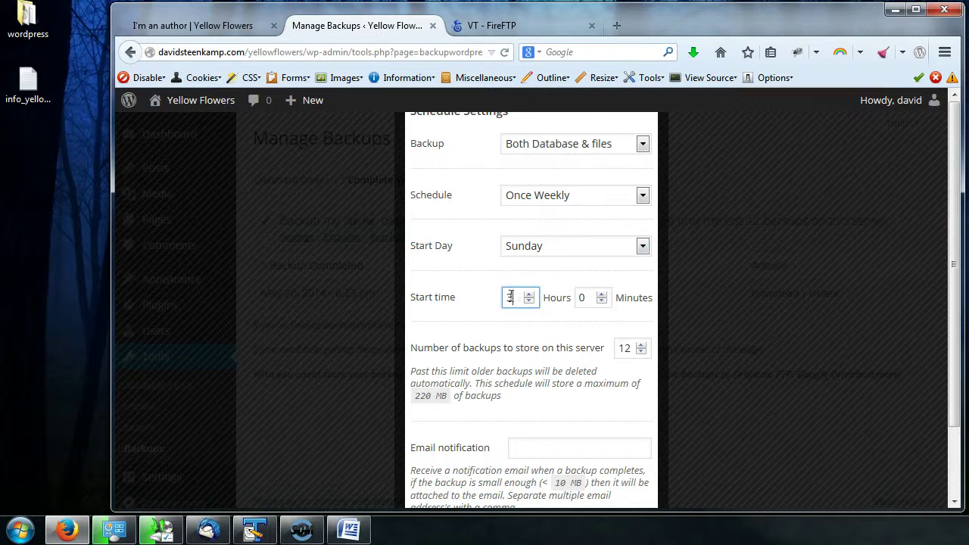
drag(511, 297, 496, 297)
text(11)
key(Tab)
text(30)
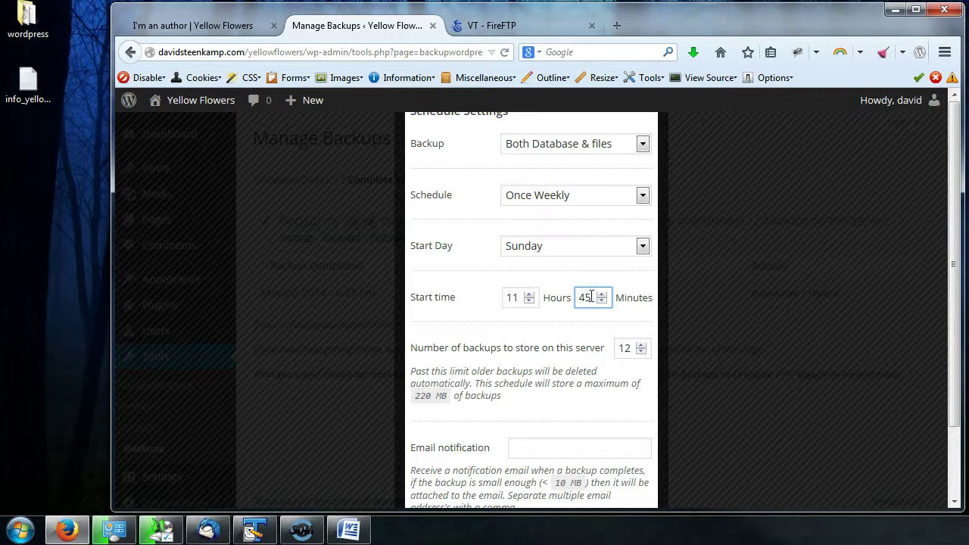
drag(591, 297, 573, 297)
click(591, 297)
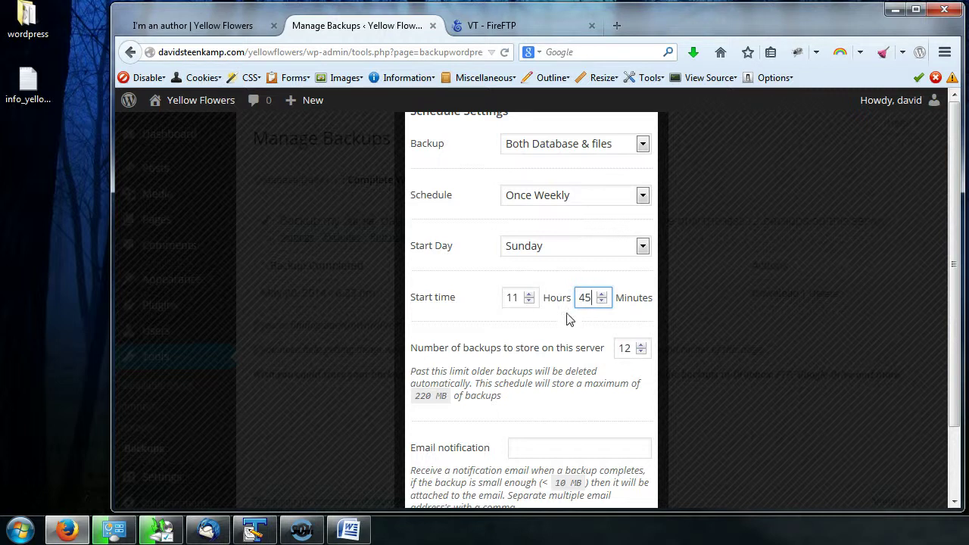
click(519, 293)
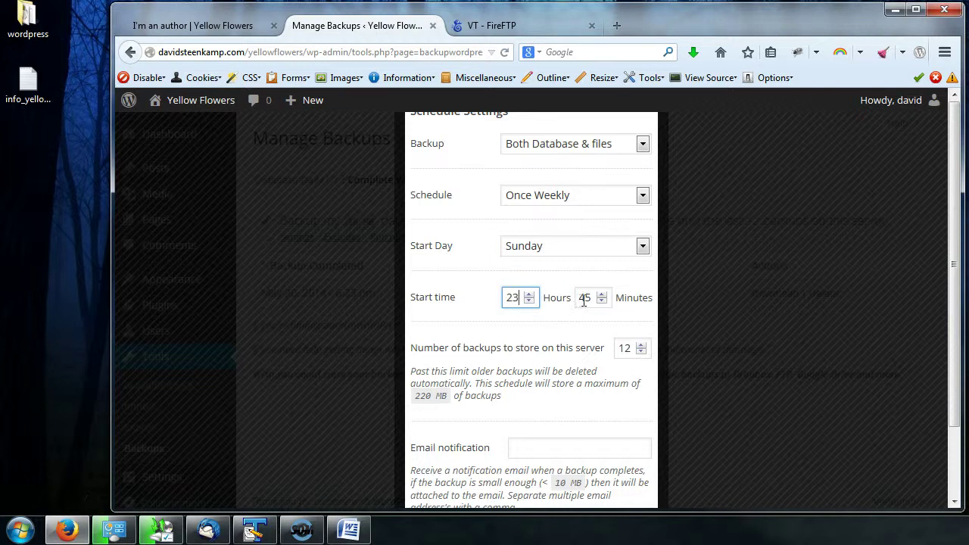
click(586, 297)
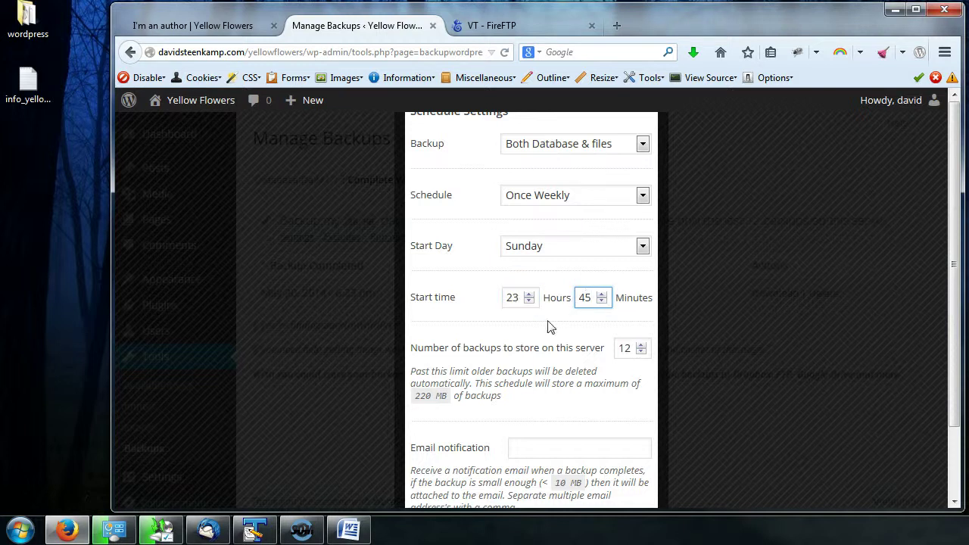
key(shift+Tab)
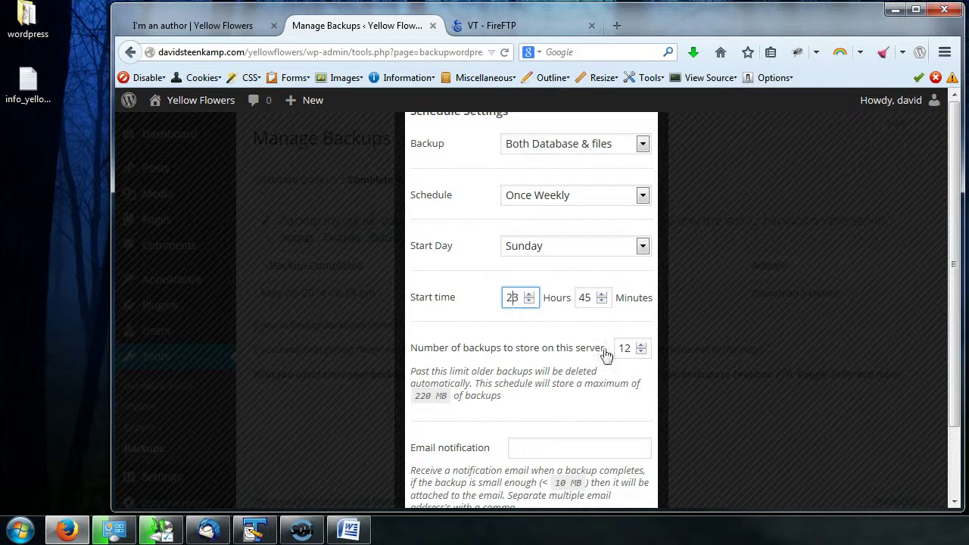
Set the number of weekly backups to store on the server to 10, leave email notification empty, and save the schedule
click(642, 351)
click(641, 352)
click(533, 415)
scroll(532, 409, down, 2)
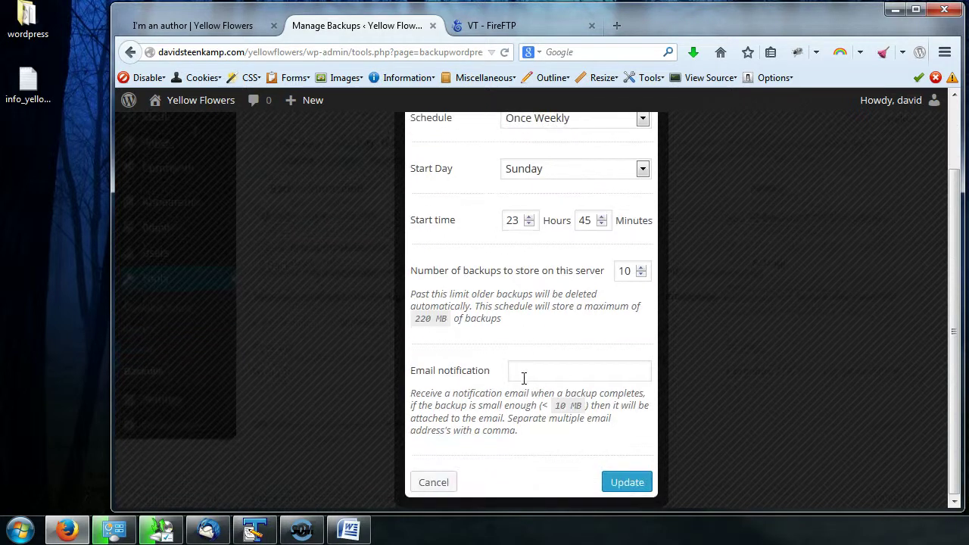
click(543, 371)
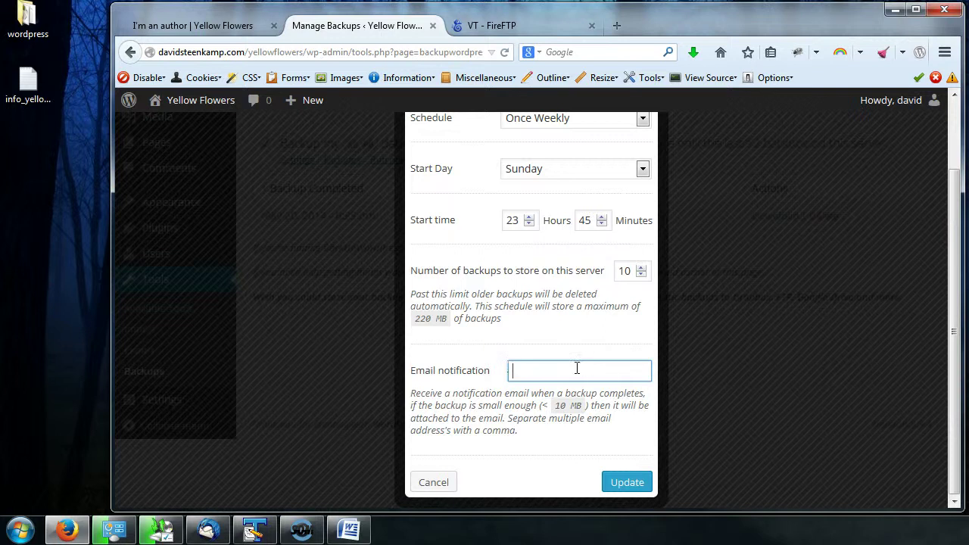
click(552, 320)
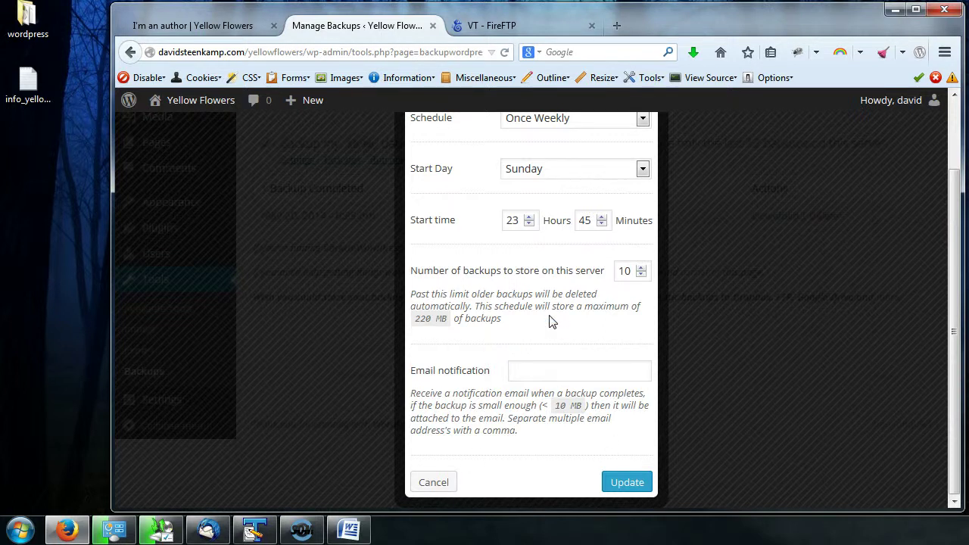
scroll(635, 221, up, 2)
scroll(534, 245, down, 2)
click(625, 486)
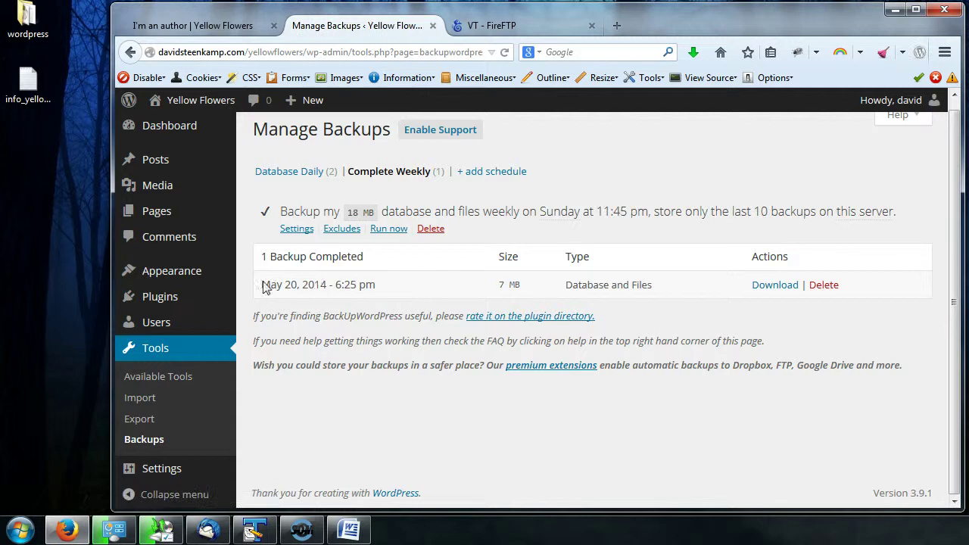
drag(262, 285, 883, 328)
click(882, 328)
click(771, 209)
Switch to FireFTP, go up to the local Videos folder, and connect to the yellowflowers account instead of VT
click(501, 27)
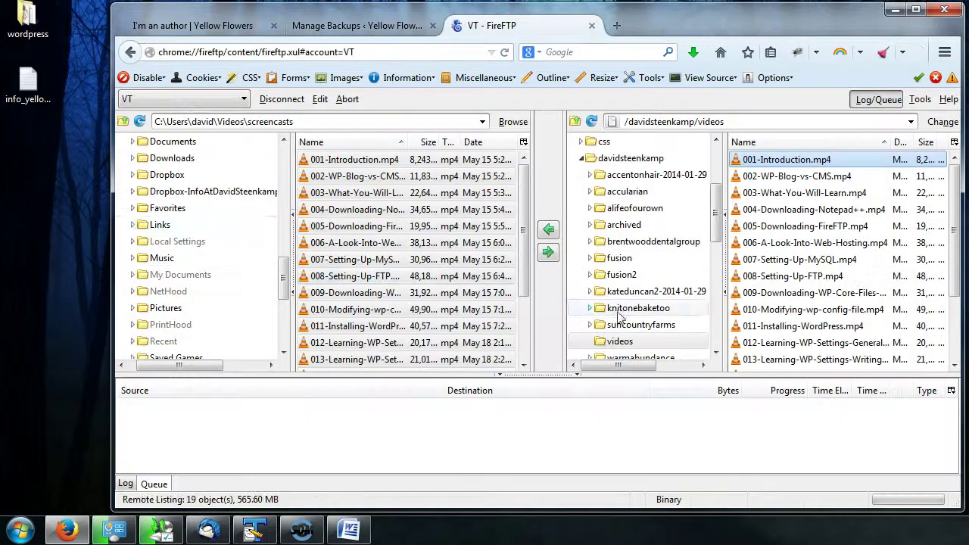
click(123, 123)
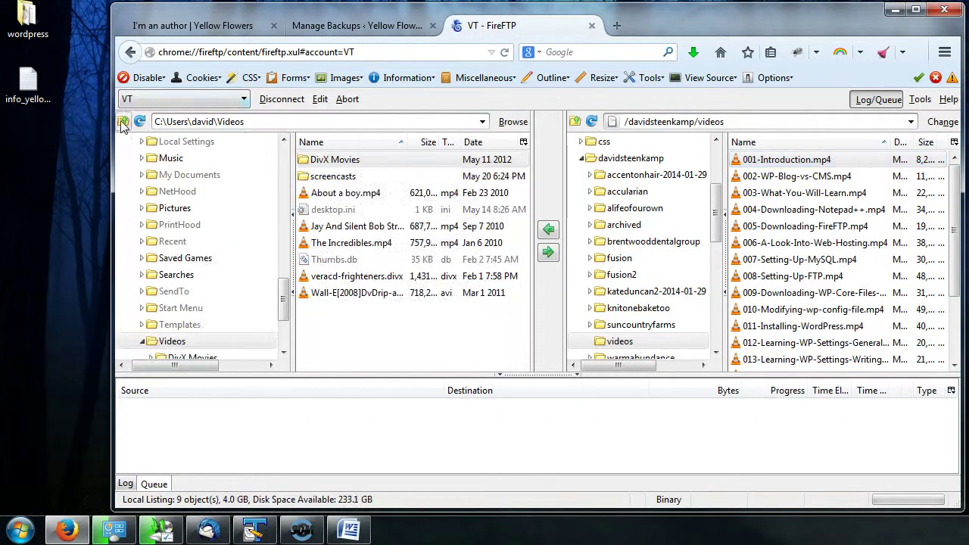
click(184, 99)
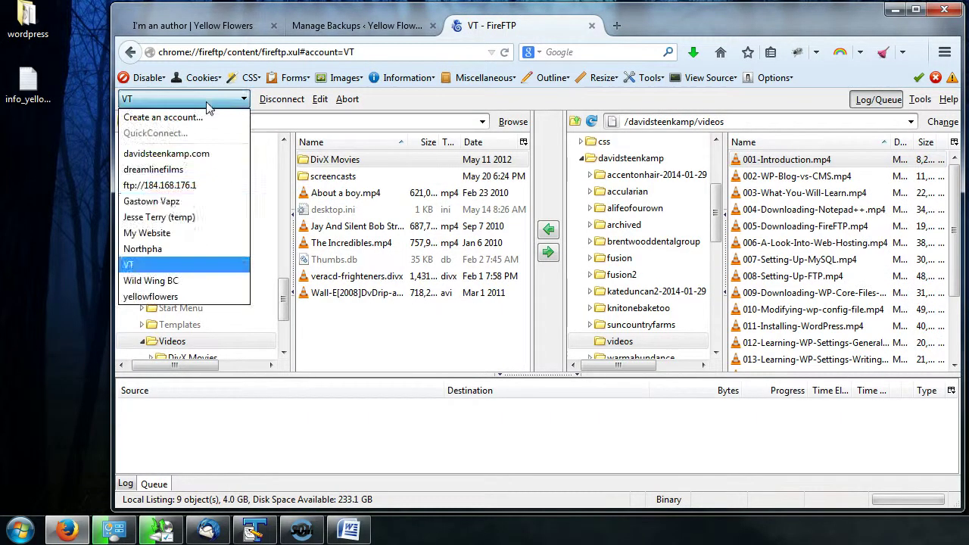
click(149, 296)
click(281, 99)
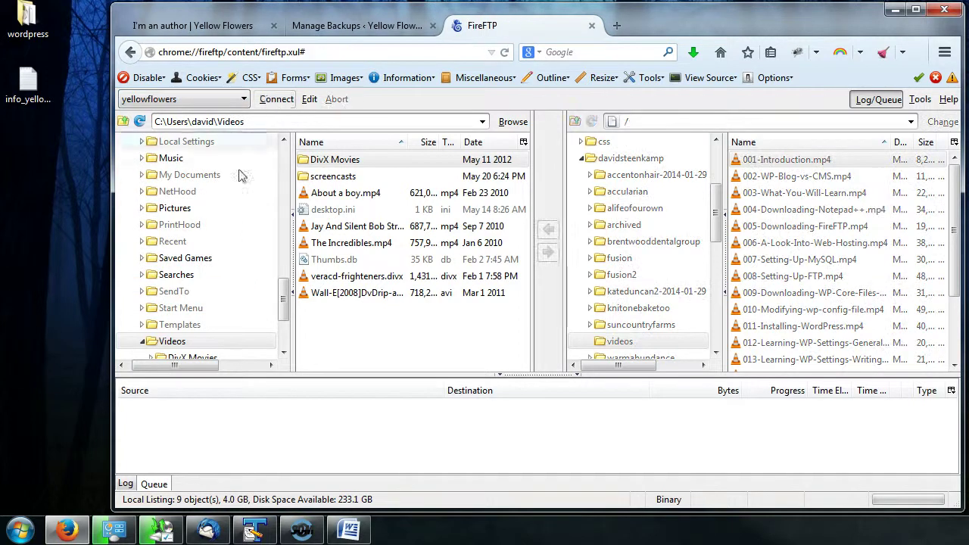
click(281, 100)
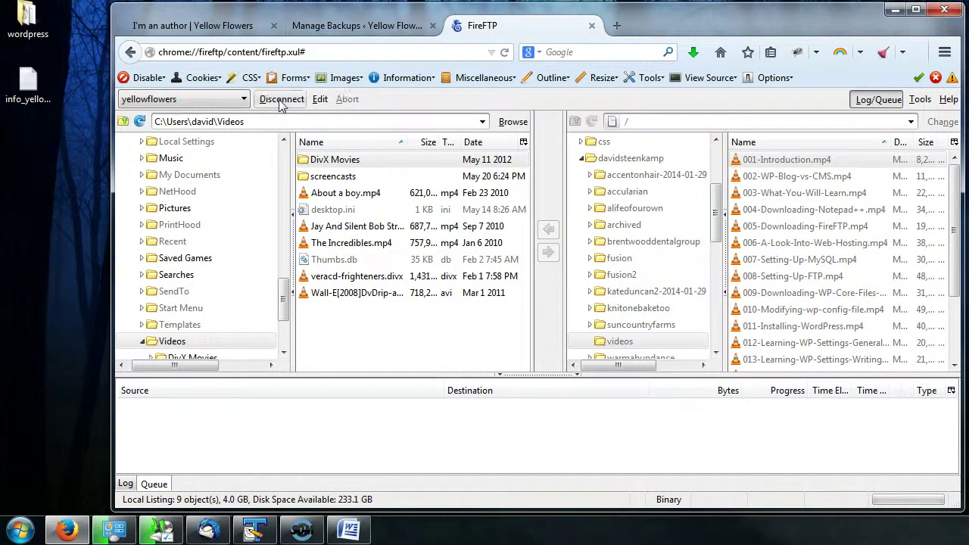
Return to the Manage Backups page and read in the help FAQ where BackUpWordPress stores its backup files
click(369, 25)
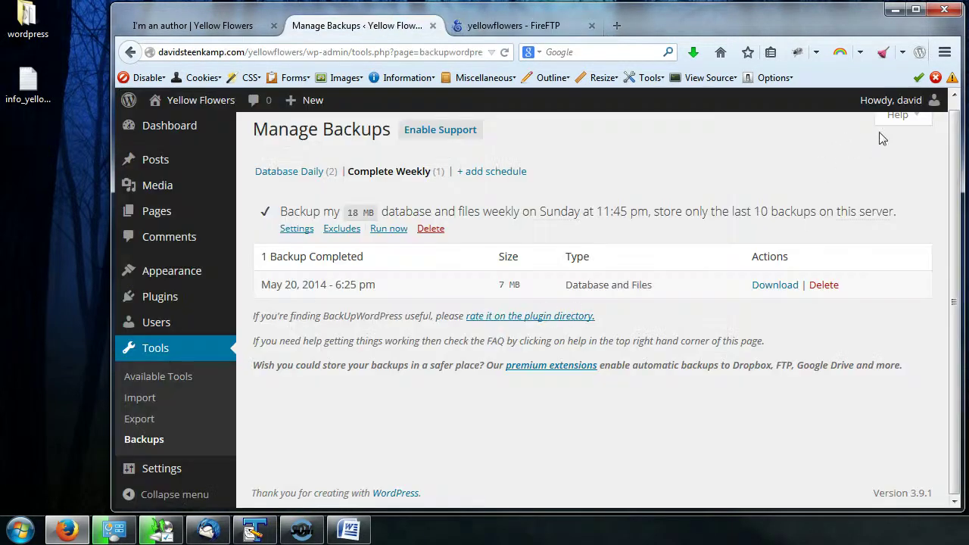
scroll(904, 216, up, 1)
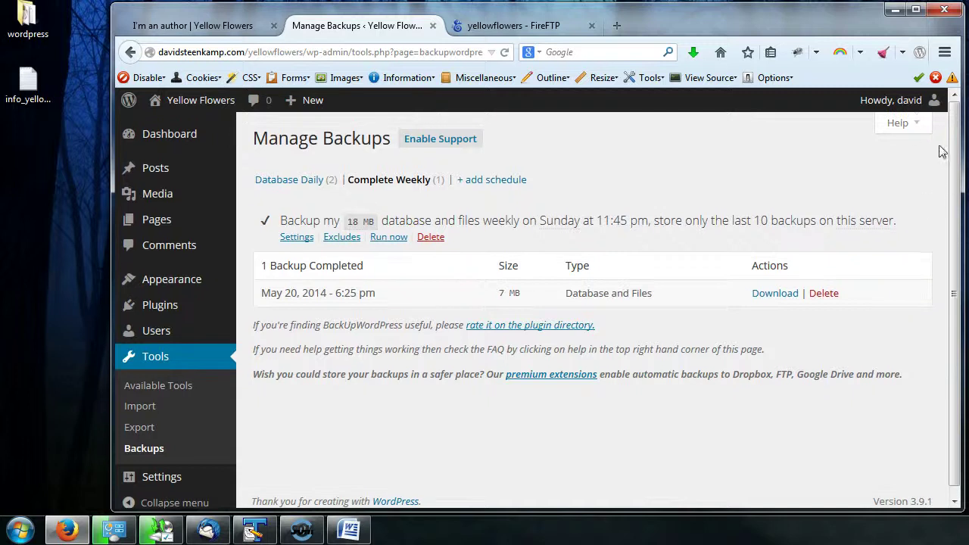
click(897, 124)
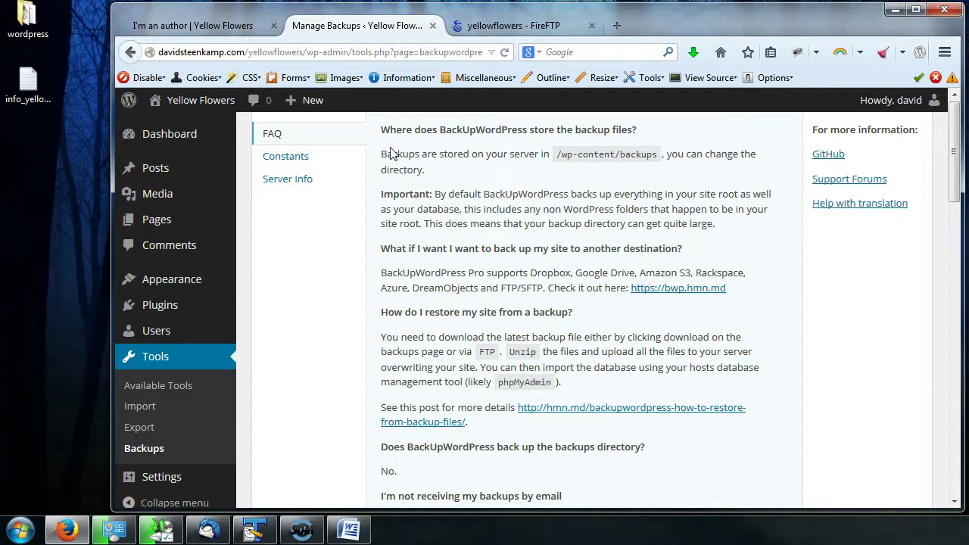
drag(382, 161, 568, 170)
click(545, 171)
In FireFTP, open the BackUpWordPress backups folder inside wp-content on the server
click(509, 27)
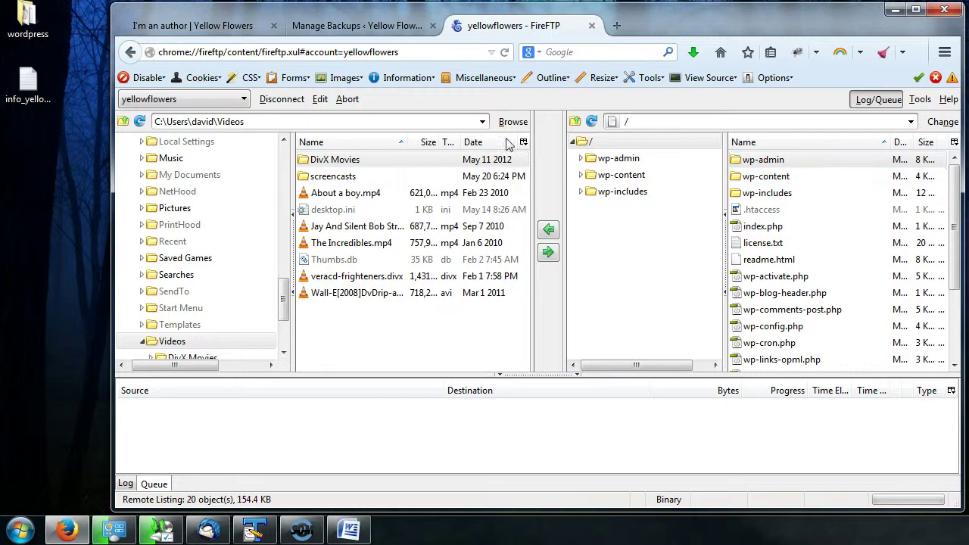
click(764, 178)
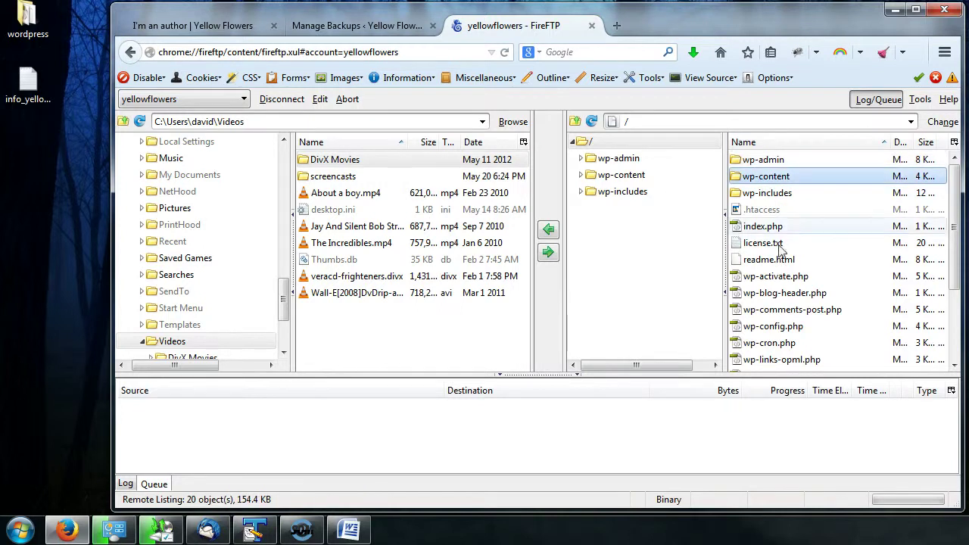
double_click(773, 180)
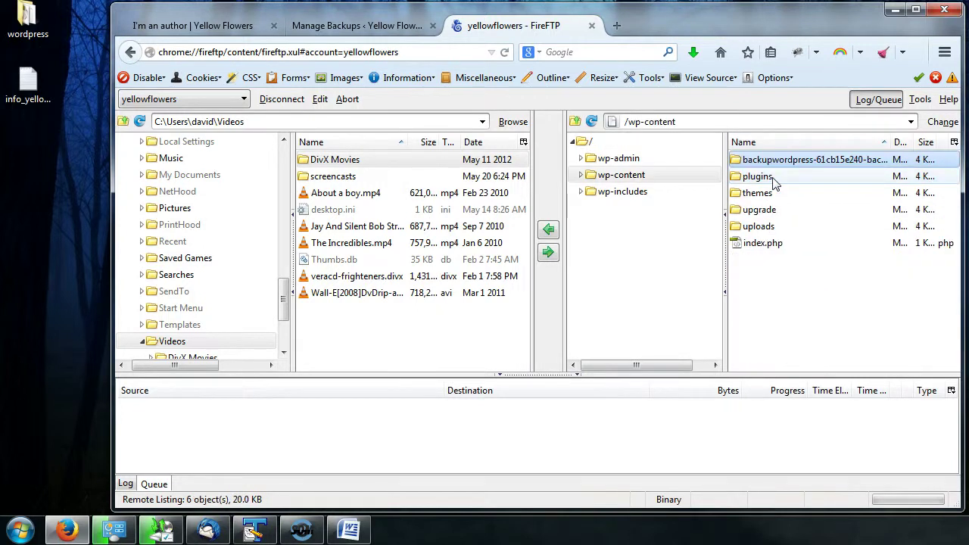
click(767, 313)
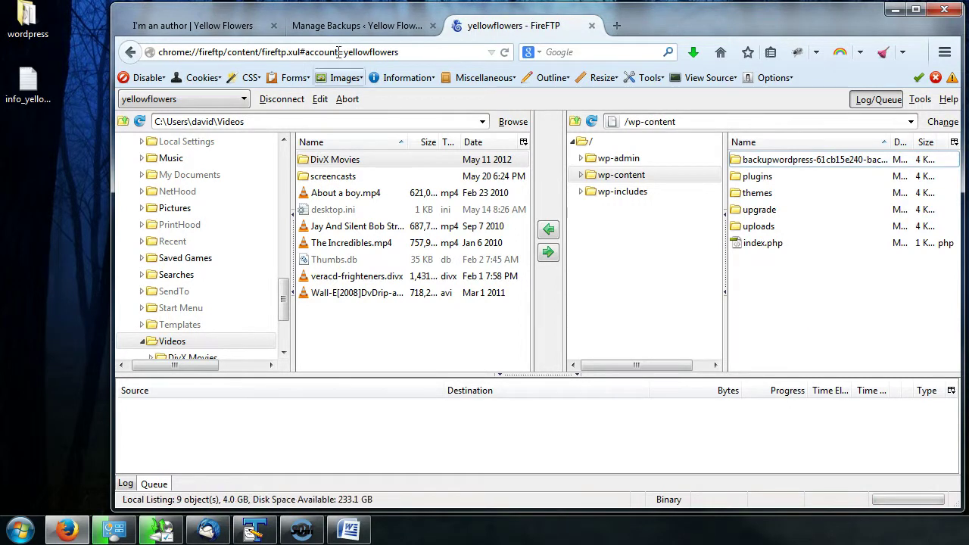
click(344, 27)
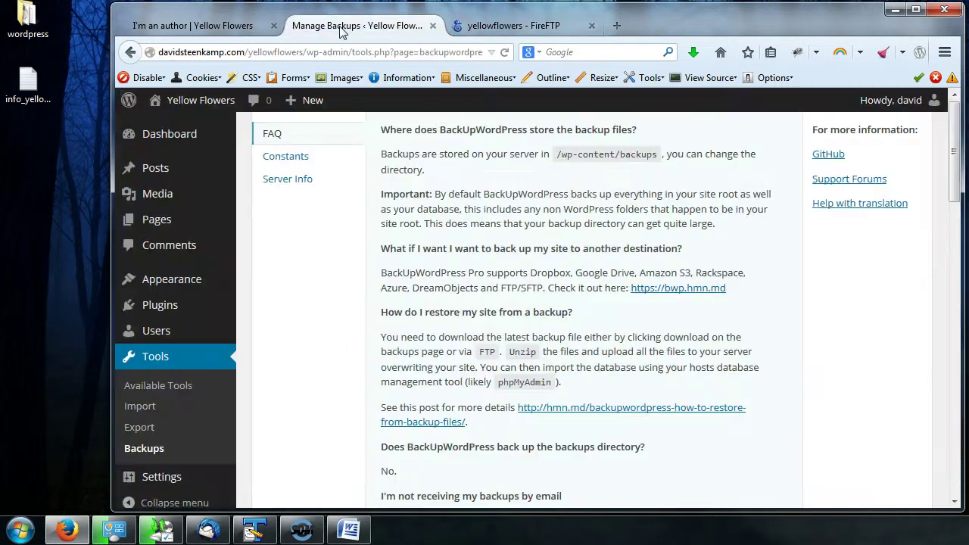
click(535, 29)
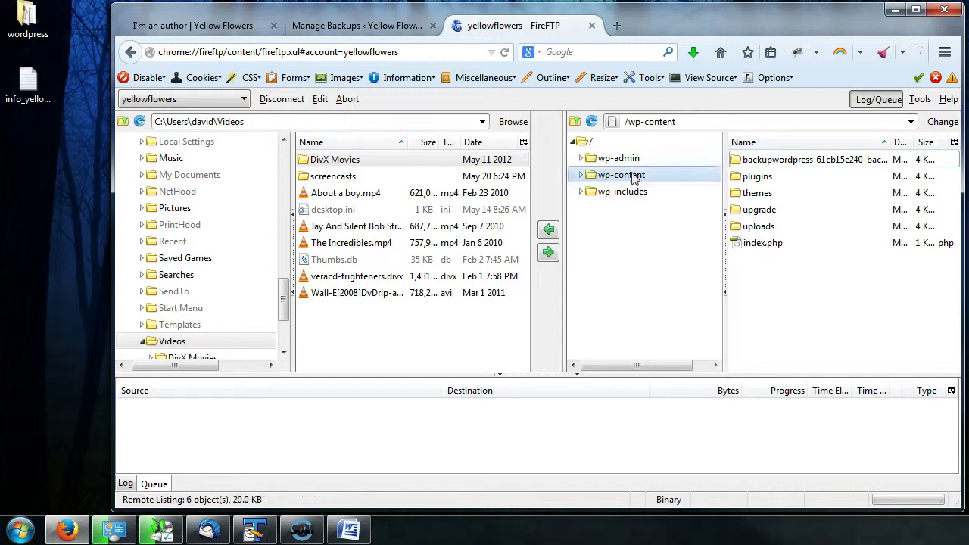
double_click(825, 167)
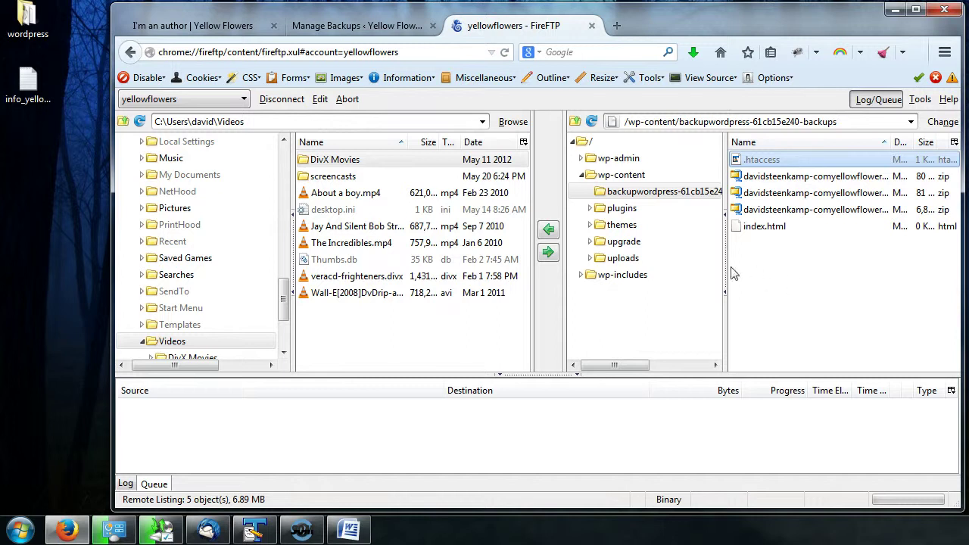
Examine the full file names of the database and complete backup zip archives in the backups folder
click(804, 177)
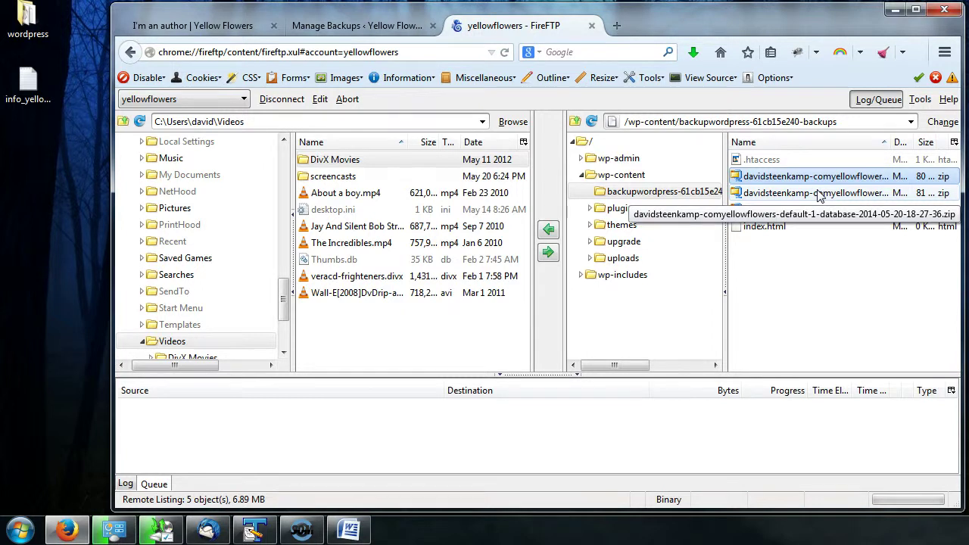
click(819, 194)
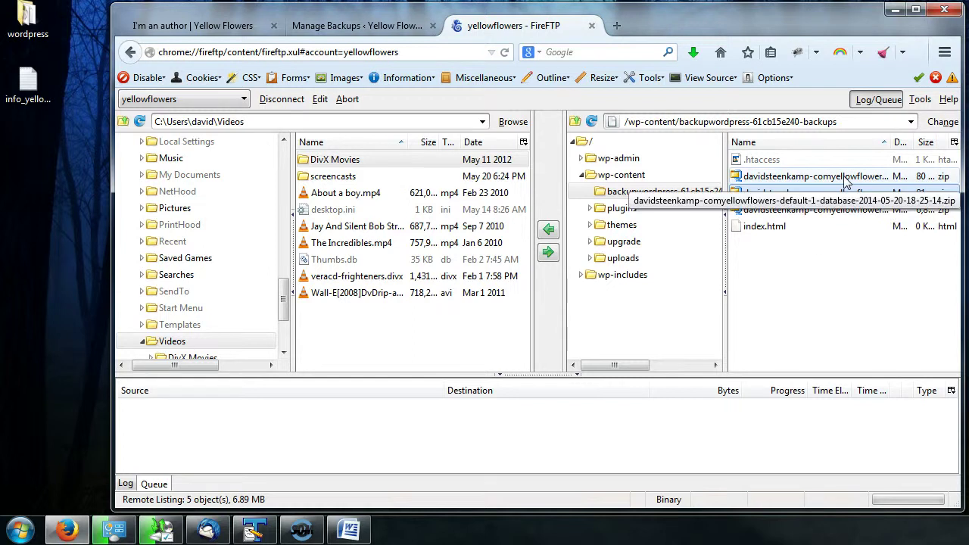
click(846, 182)
shift+click(819, 211)
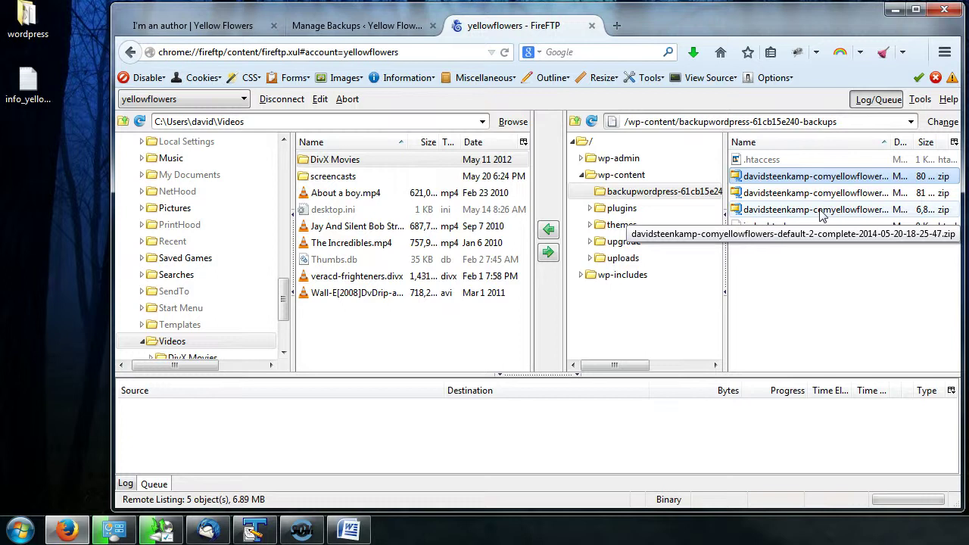
Select the complete backup zip in FireFTP, and read in the Manage Backups help FAQ how to restore a site from a backup
click(820, 212)
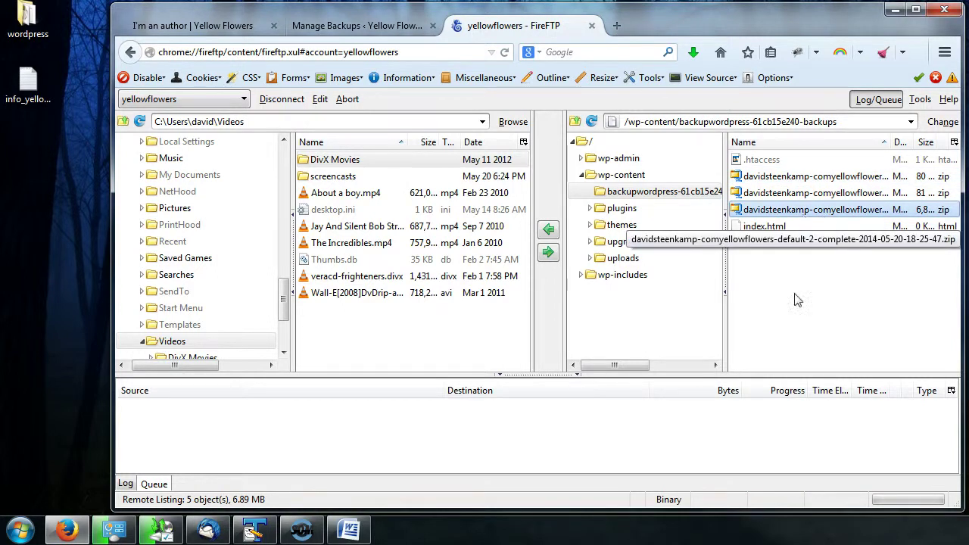
click(355, 25)
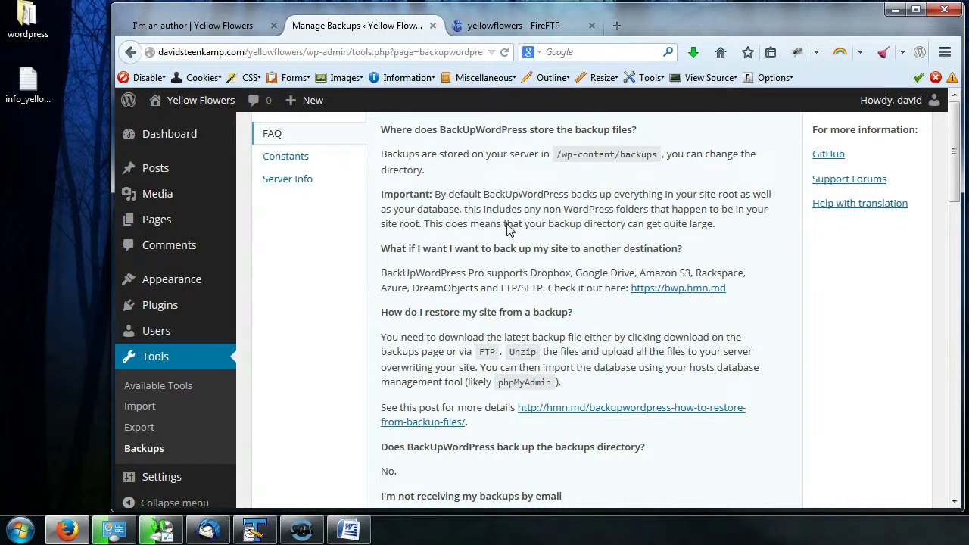
scroll(509, 231, down, 2)
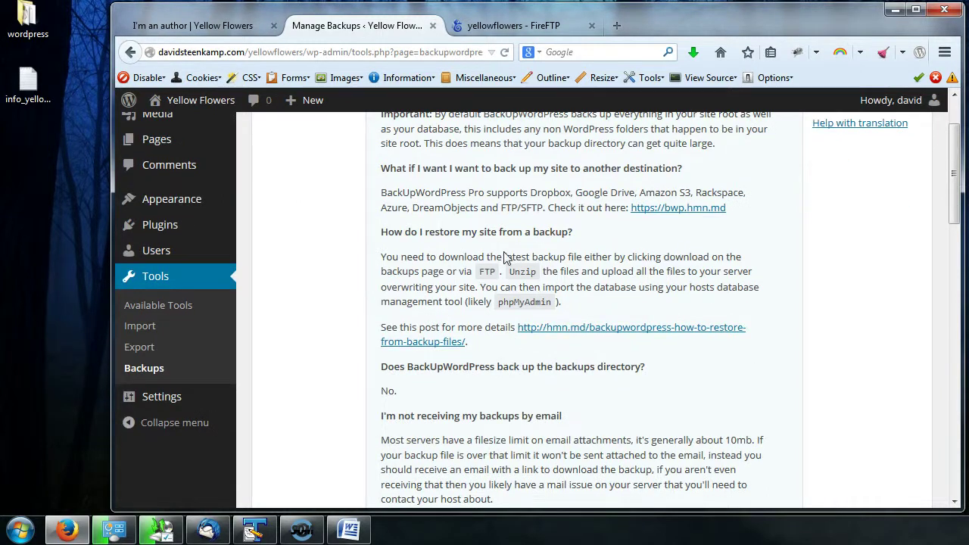
scroll(506, 258, up, 2)
scroll(424, 284, down, 2)
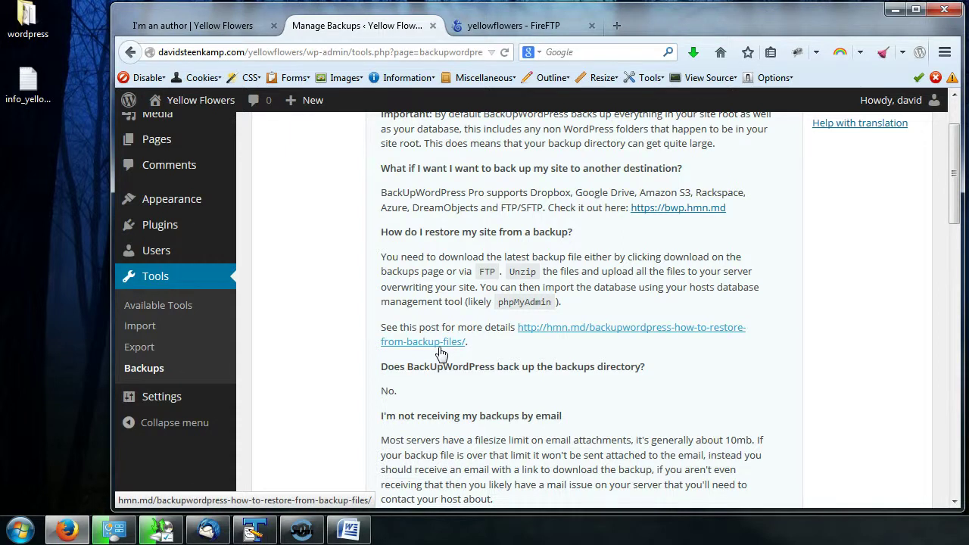
scroll(499, 342, down, 2)
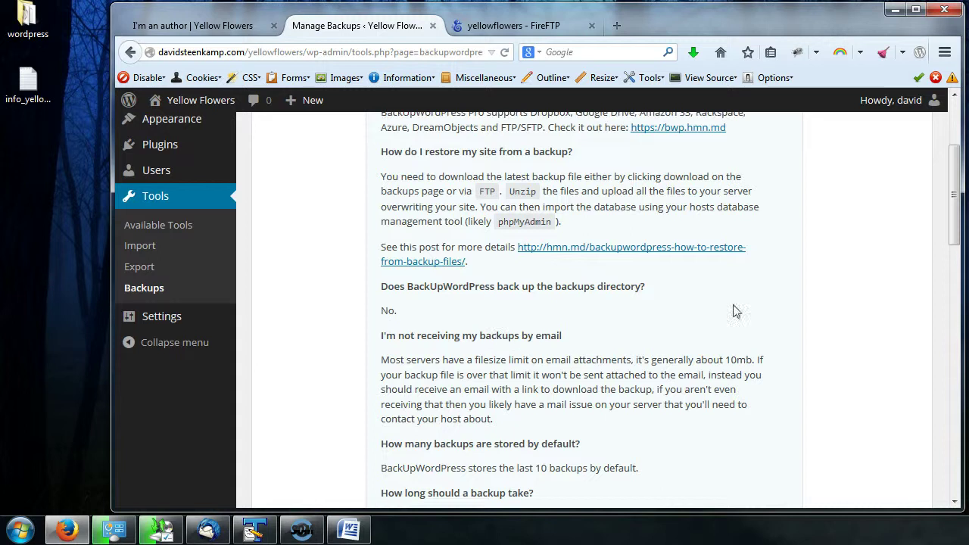
scroll(569, 353, down, 3)
scroll(569, 353, up, 6)
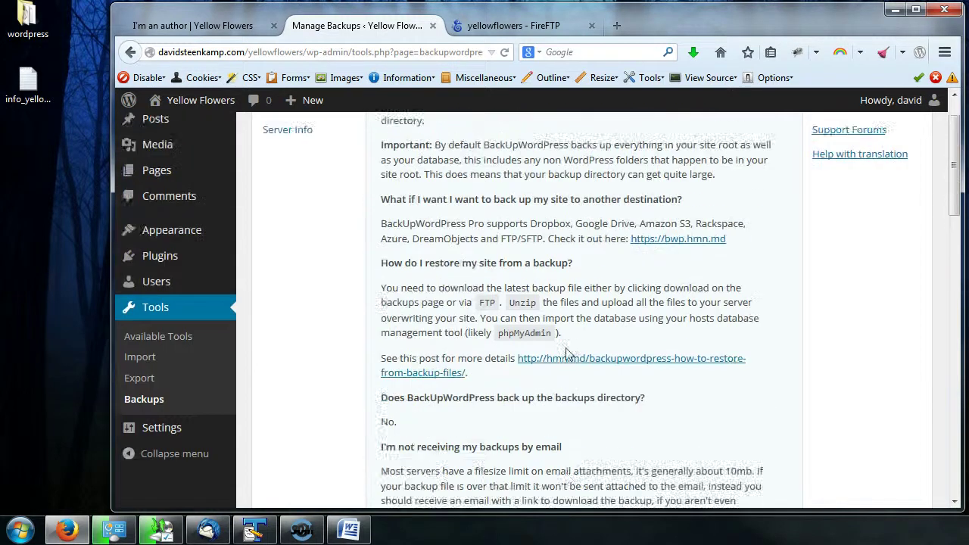
scroll(568, 353, up, 1)
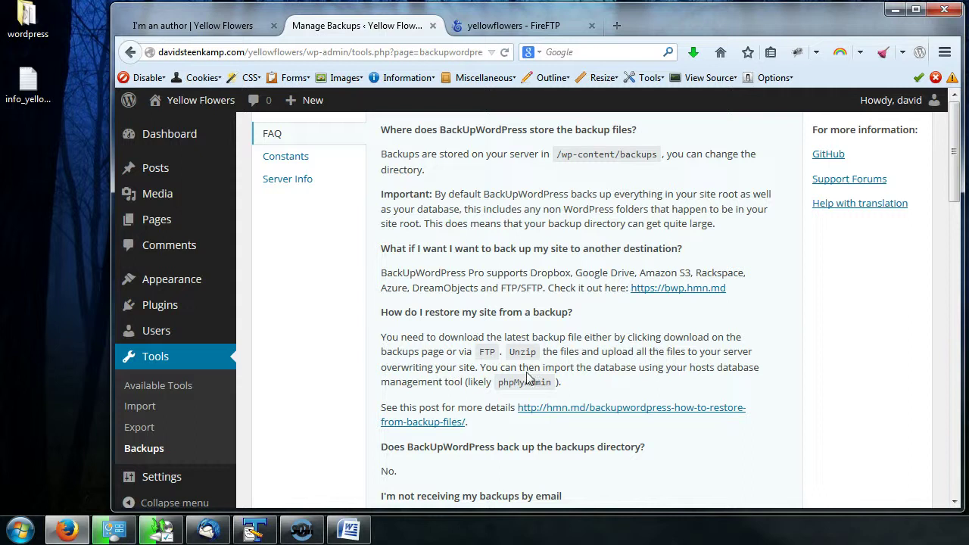
drag(498, 386, 554, 387)
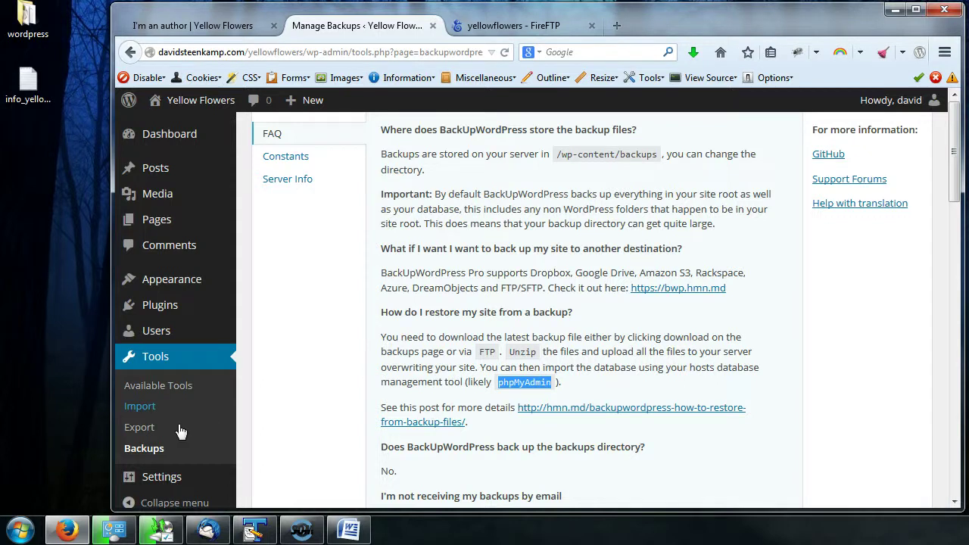
Skim the rest of the BackUpWordPress help FAQ and collapse the help section
scroll(712, 303, down, 8)
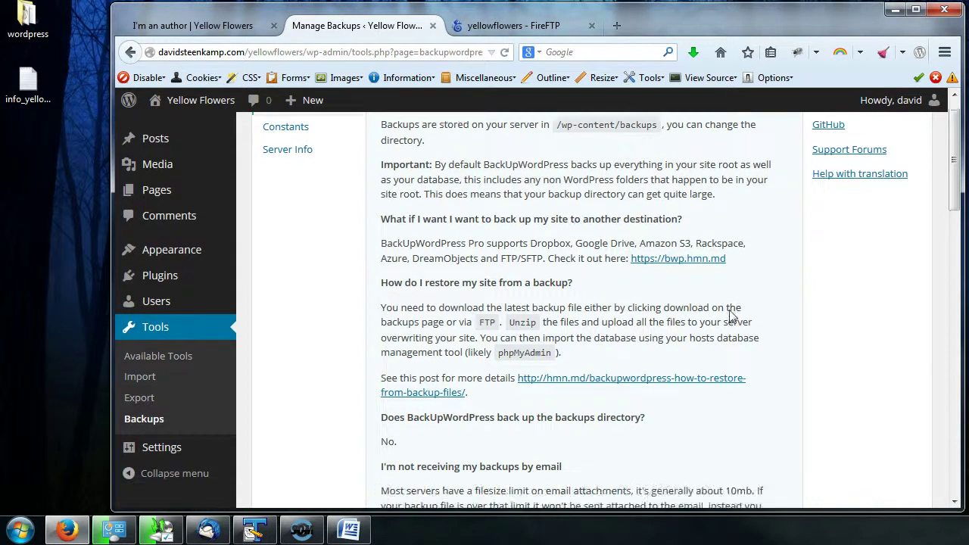
scroll(760, 420, down, 6)
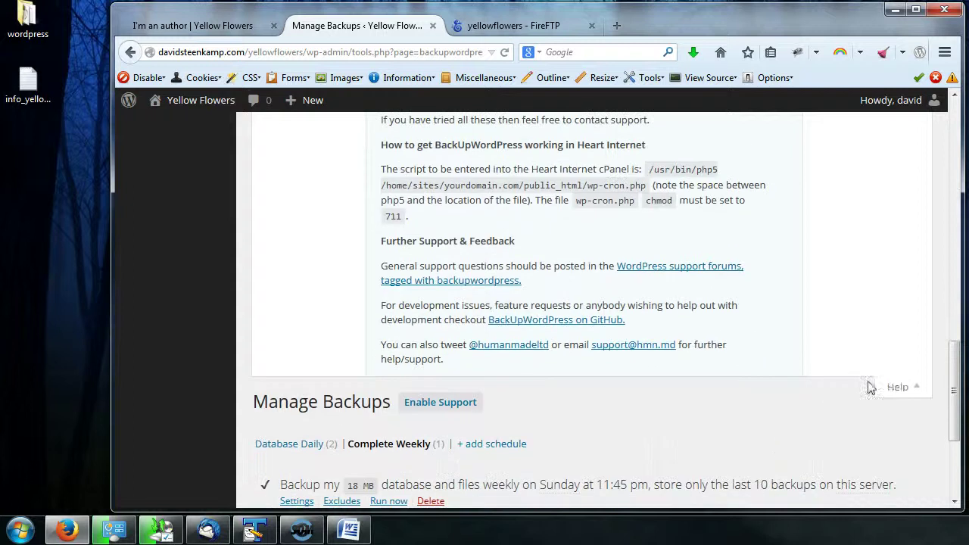
scroll(806, 374, up, 3)
scroll(667, 314, up, 4)
scroll(875, 329, down, 9)
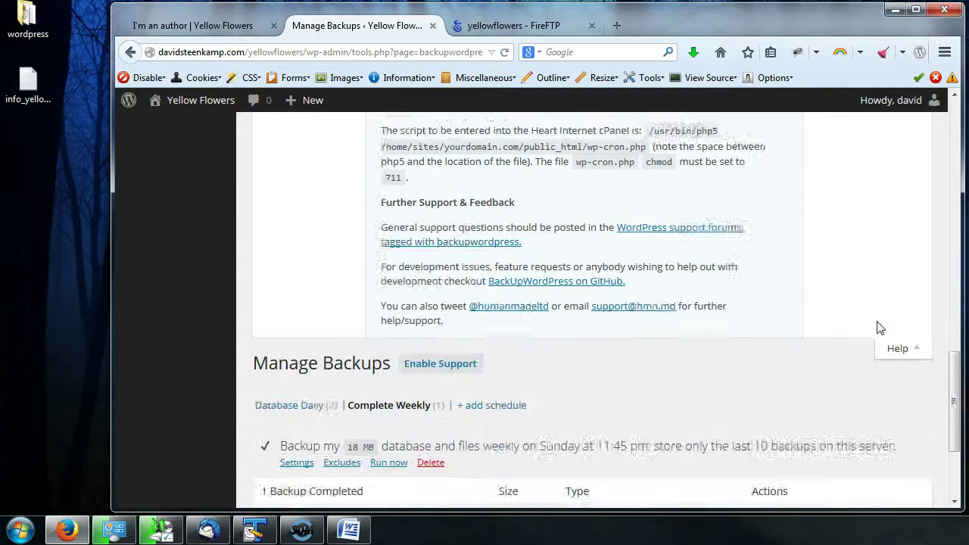
click(905, 195)
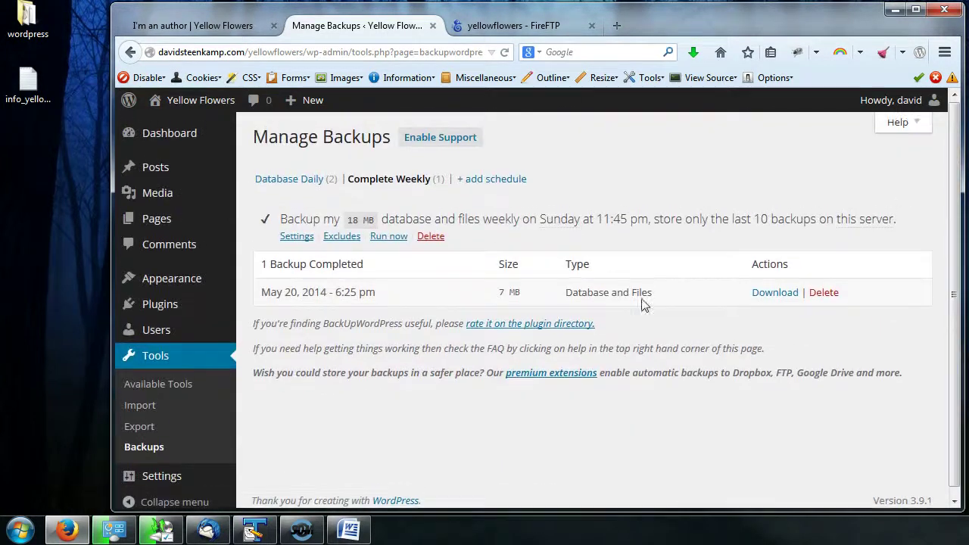
Add a new backup schedule for both database and files that runs once daily
click(492, 179)
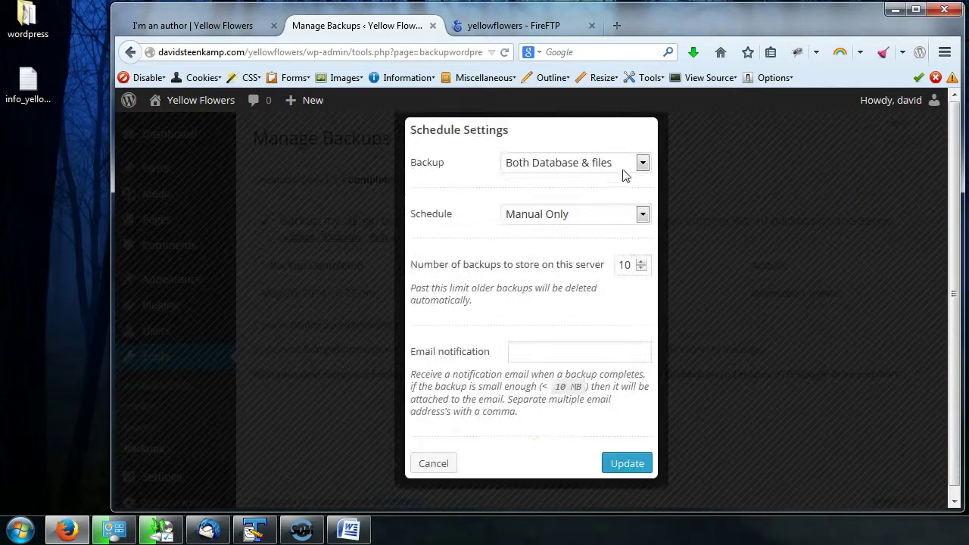
click(644, 163)
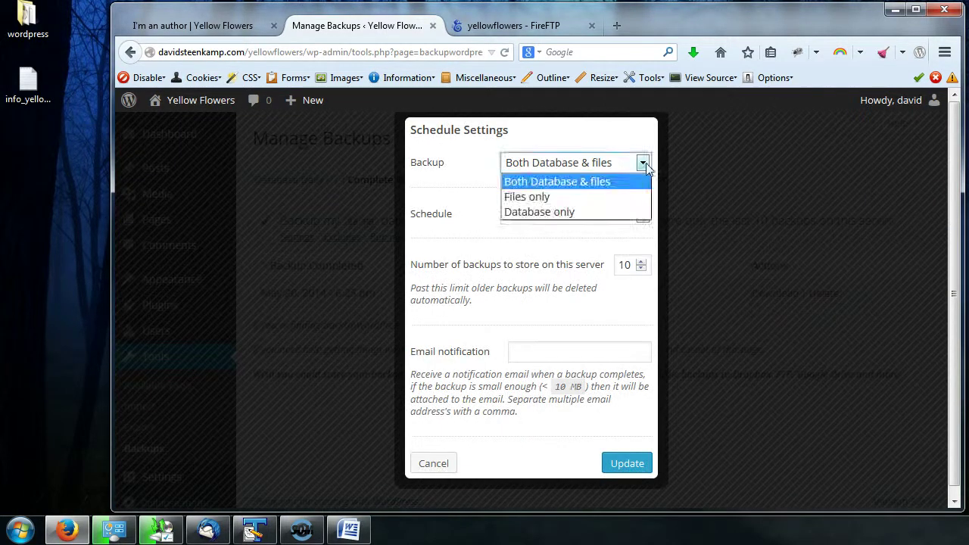
click(582, 185)
click(645, 217)
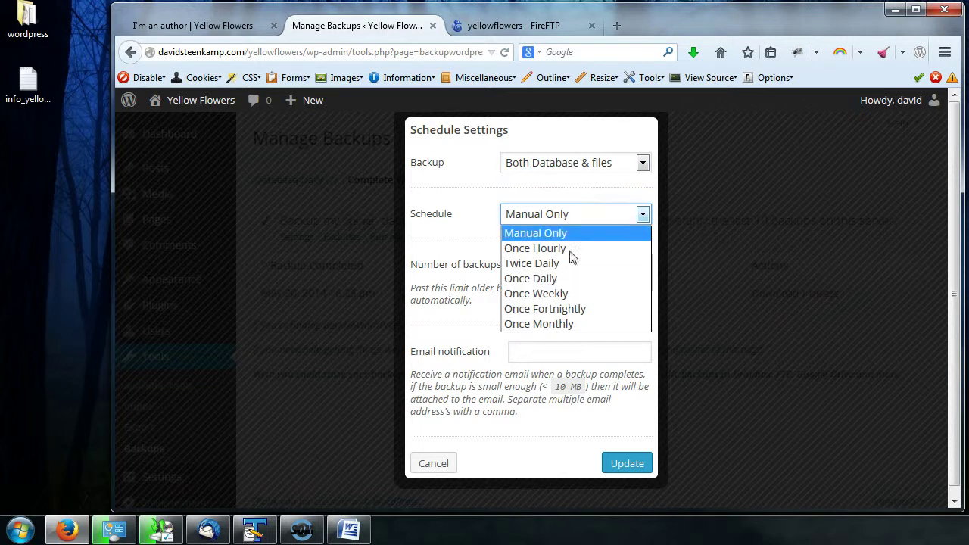
click(547, 280)
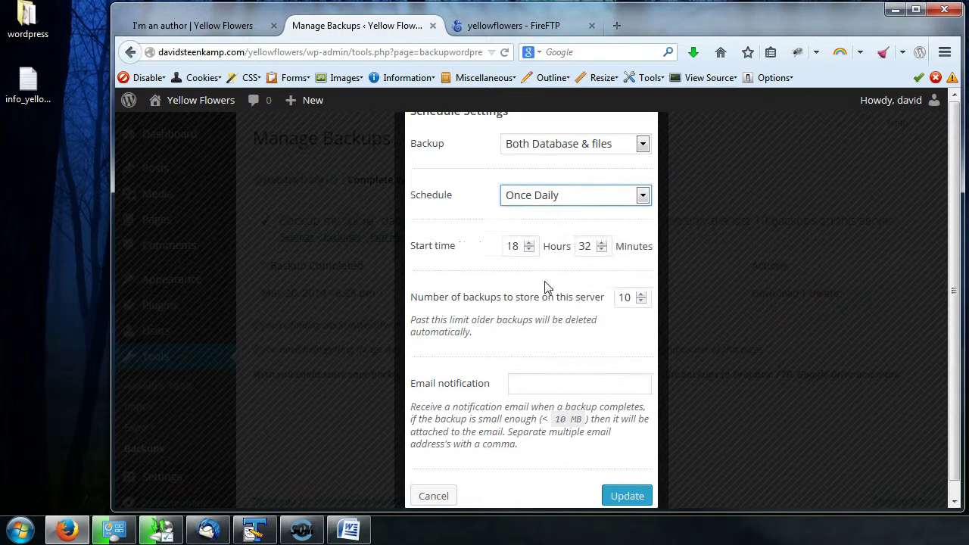
Set the new schedule's start time to 22 hours 00 minutes and save the schedule
click(517, 246)
key(ctrl+a)
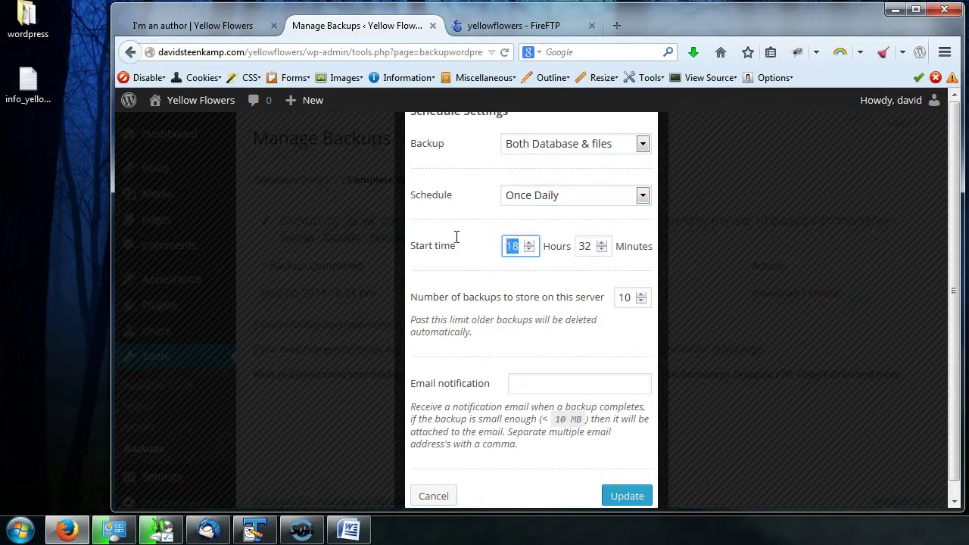
text(1)
key(BackSpace)
text(22)
key(Tab)
text(00)
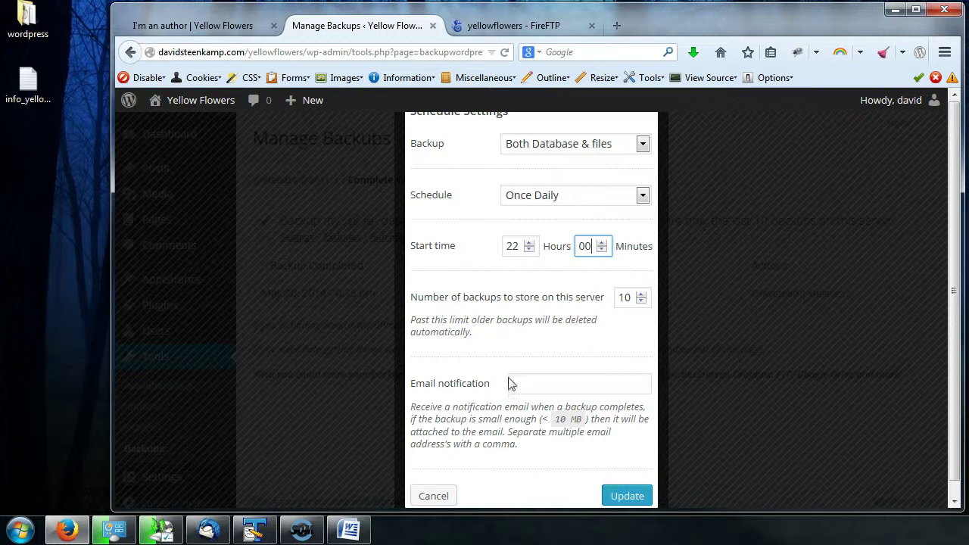
click(626, 496)
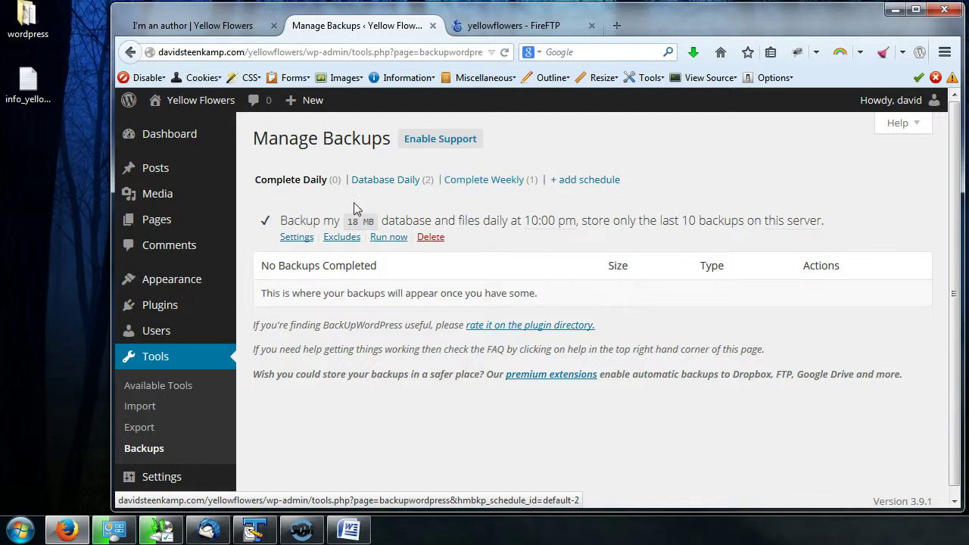
Delete the Complete Weekly and Database Daily schedules, confirming each deletion
click(503, 181)
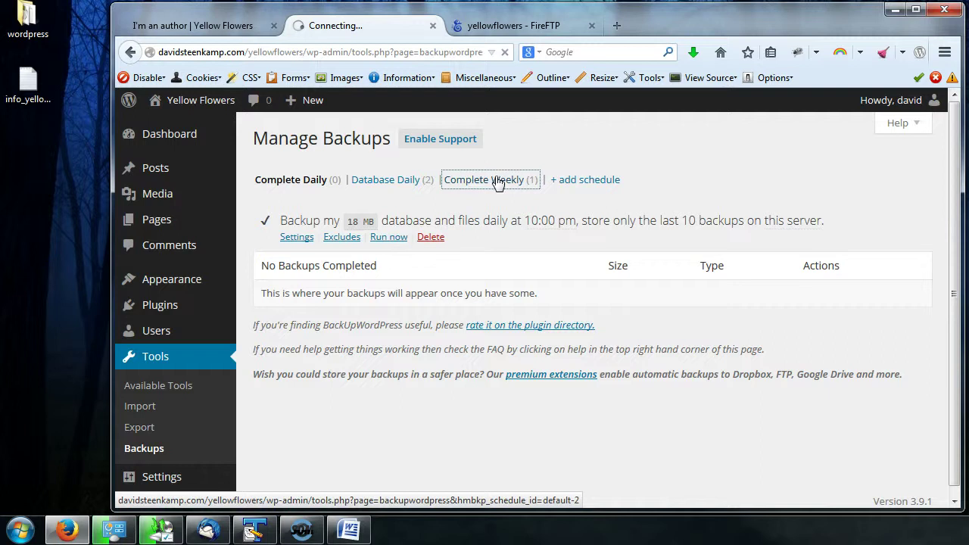
click(429, 238)
click(614, 277)
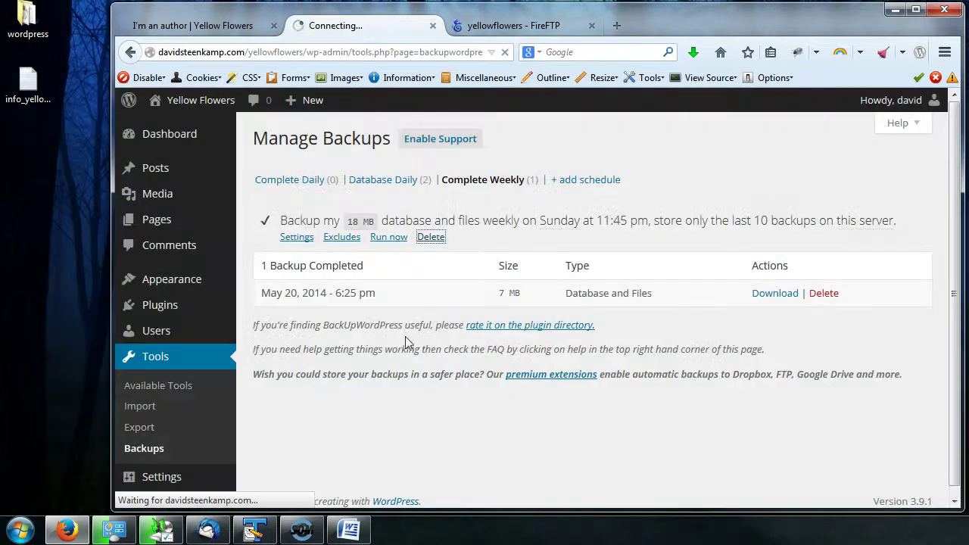
click(392, 182)
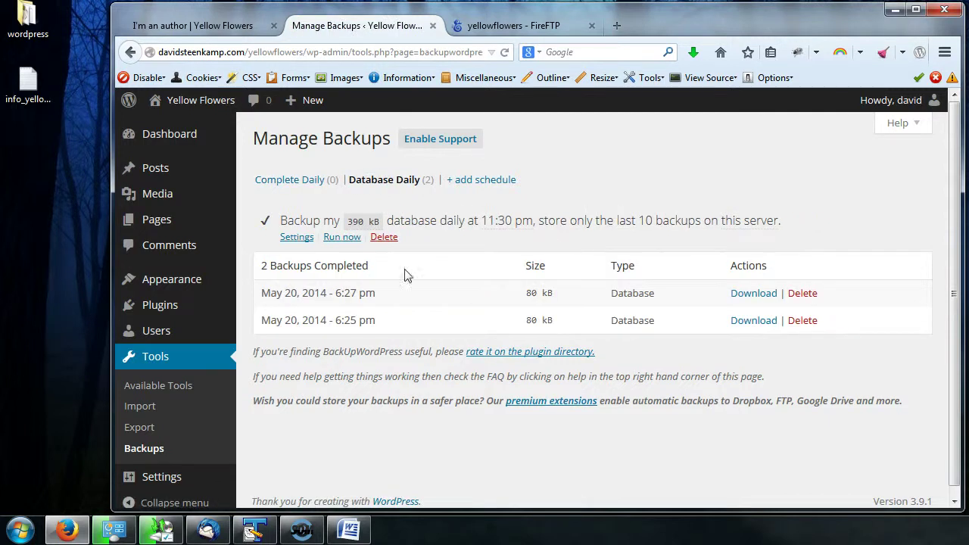
click(390, 237)
click(614, 277)
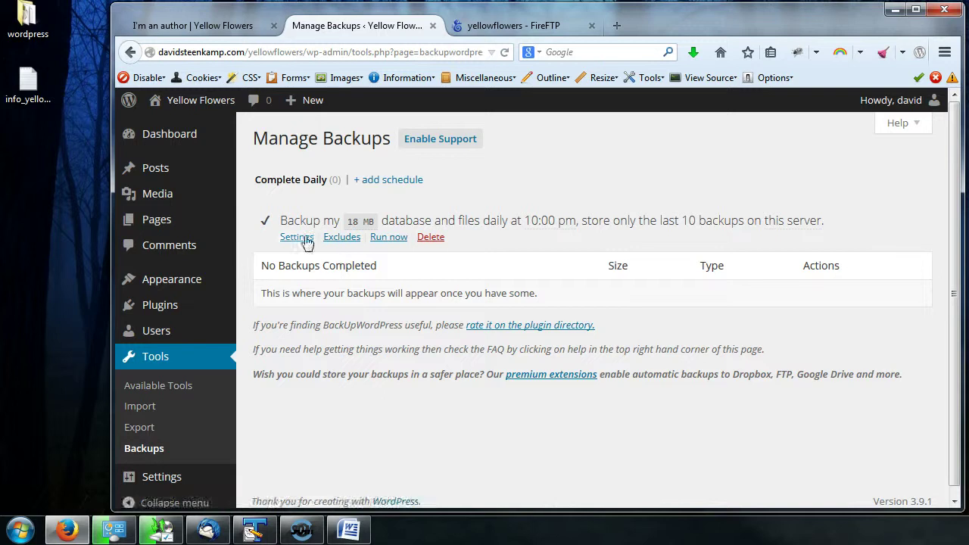
Run the Complete Daily backup immediately, and check the backups folder in FireFTP before returning to the Manage Backups page
click(388, 241)
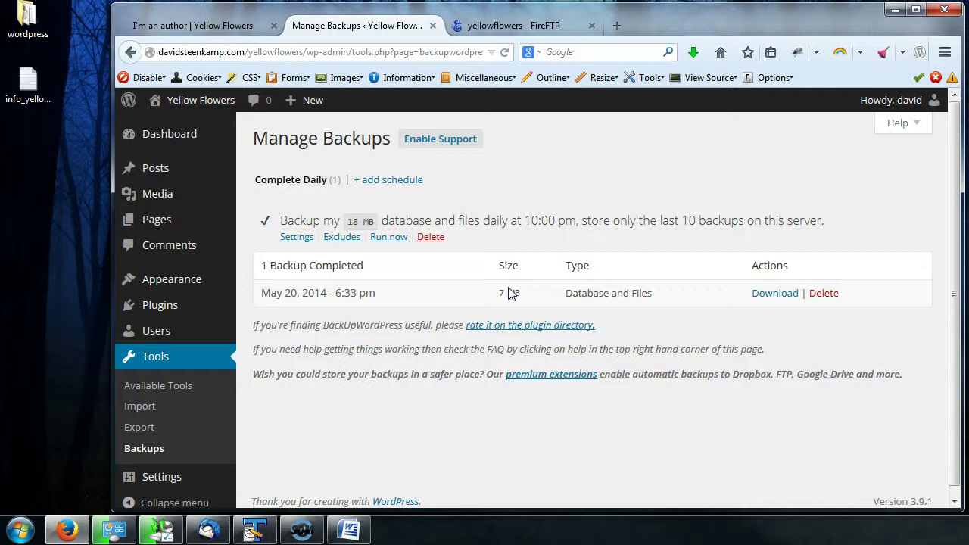
click(529, 26)
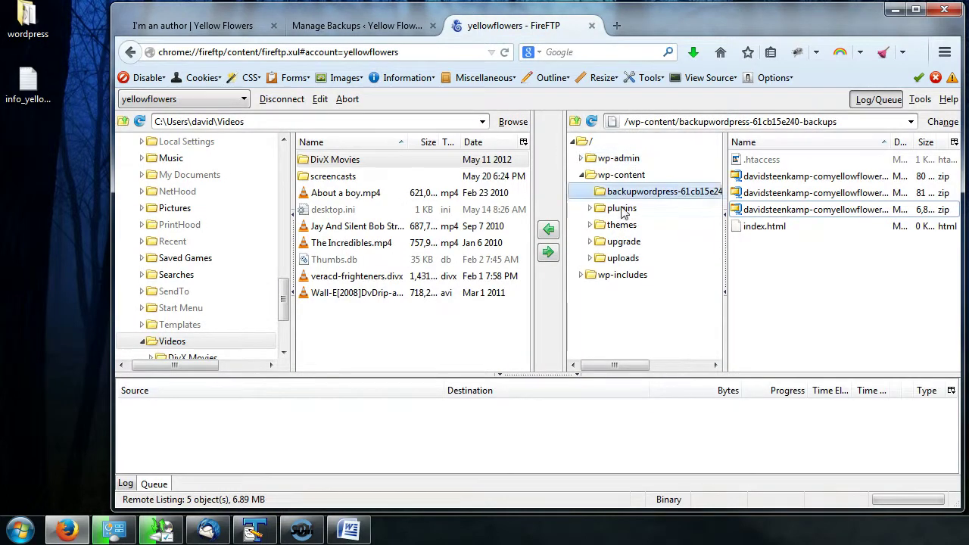
click(381, 30)
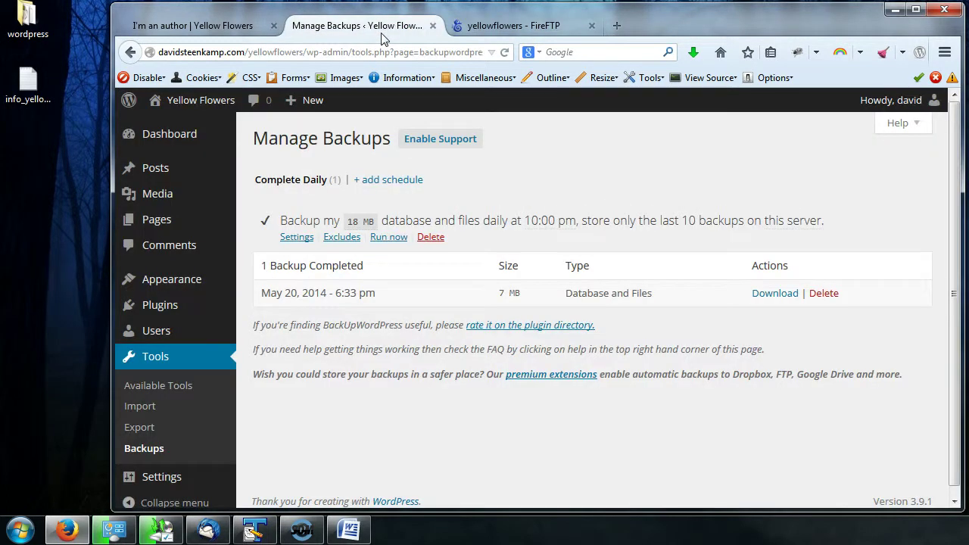